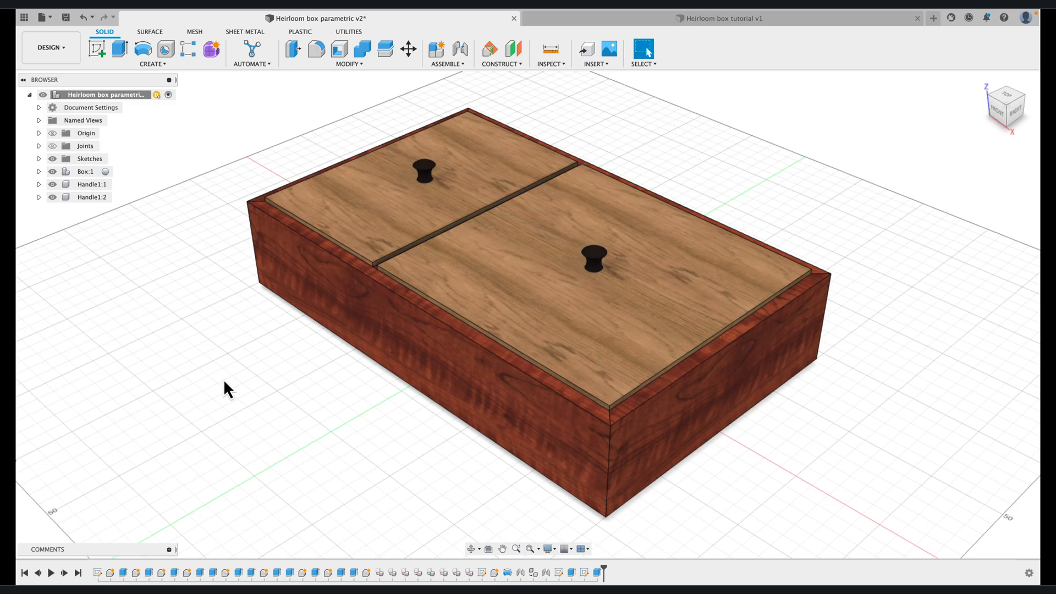
left_click(41, 17)
left_click(46, 33)
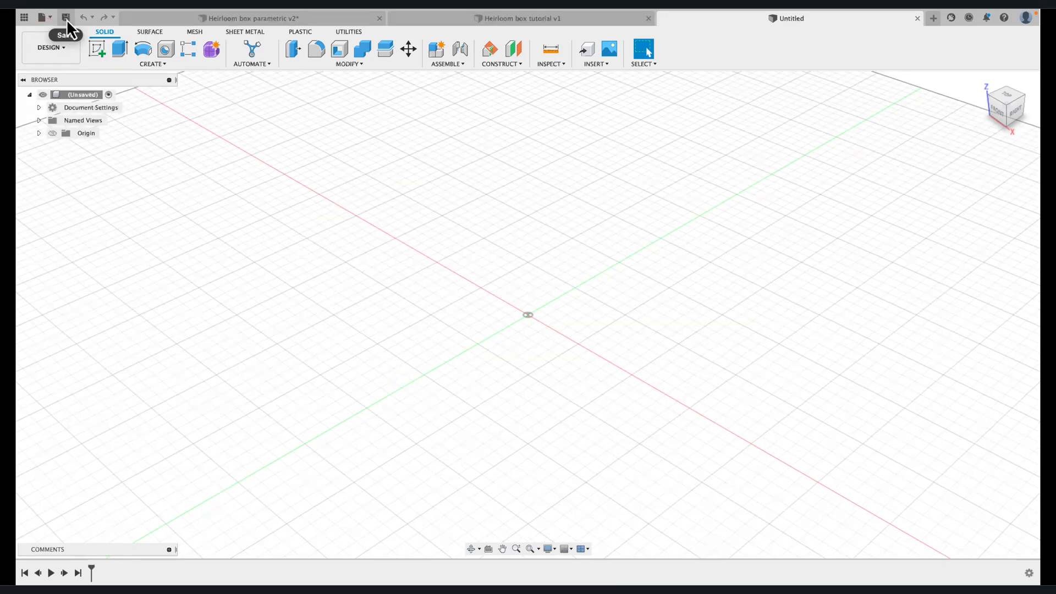
left_click(66, 19)
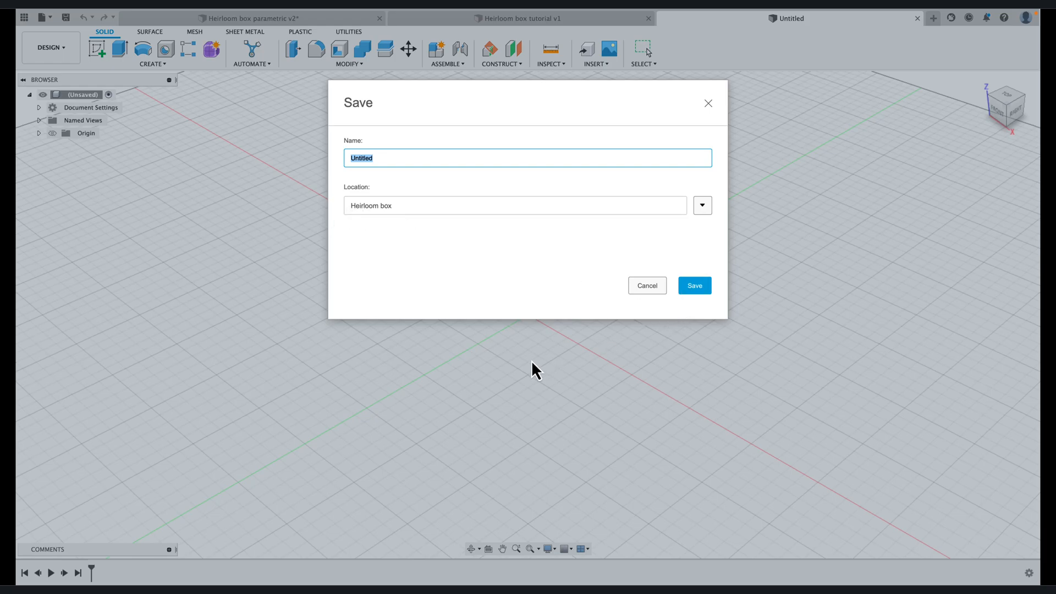
left_click(650, 288)
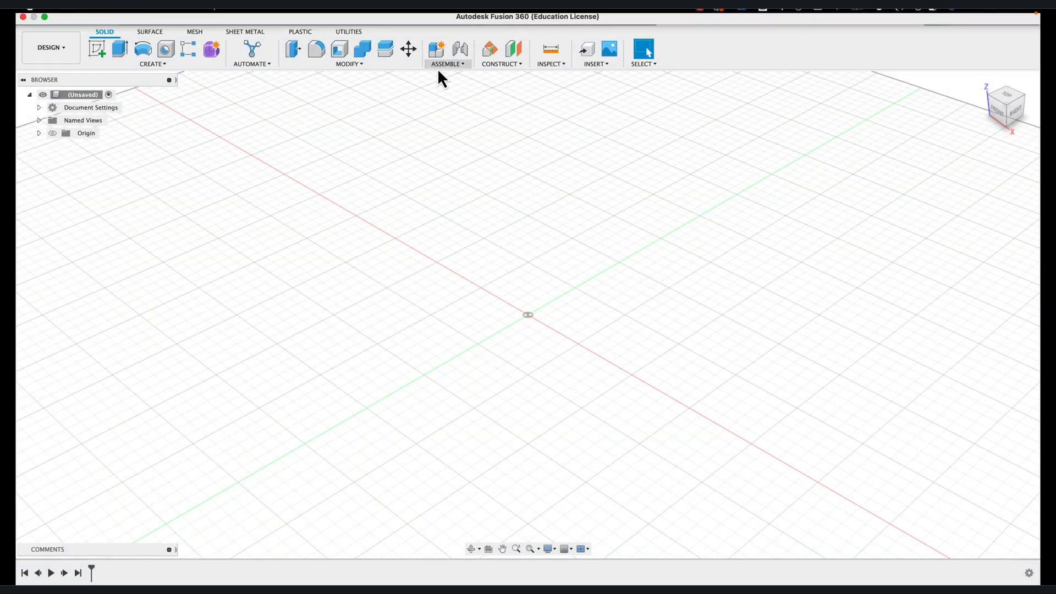
In the Heirloom box tutorial design, add a user parameter named BoxLength with a value of 300 mm
left_click(433, 20)
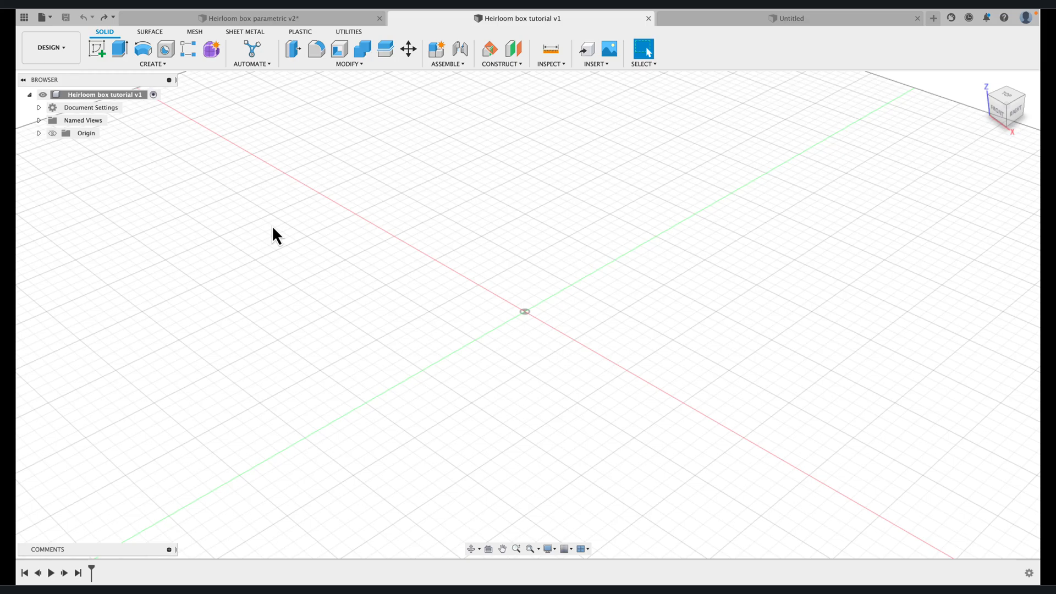
scroll(355, 101, "up", 1)
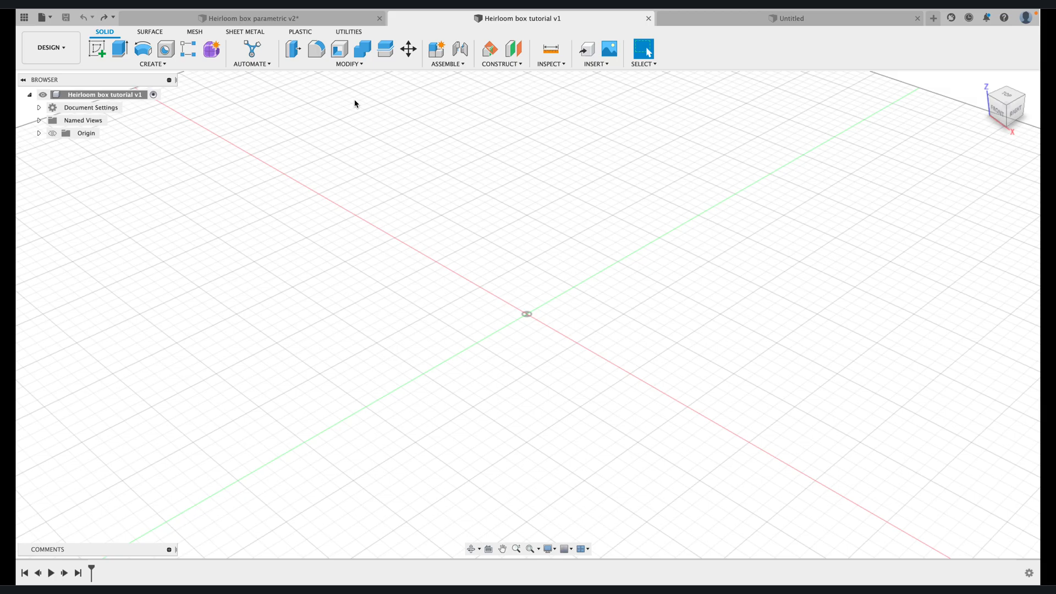
left_click(344, 65)
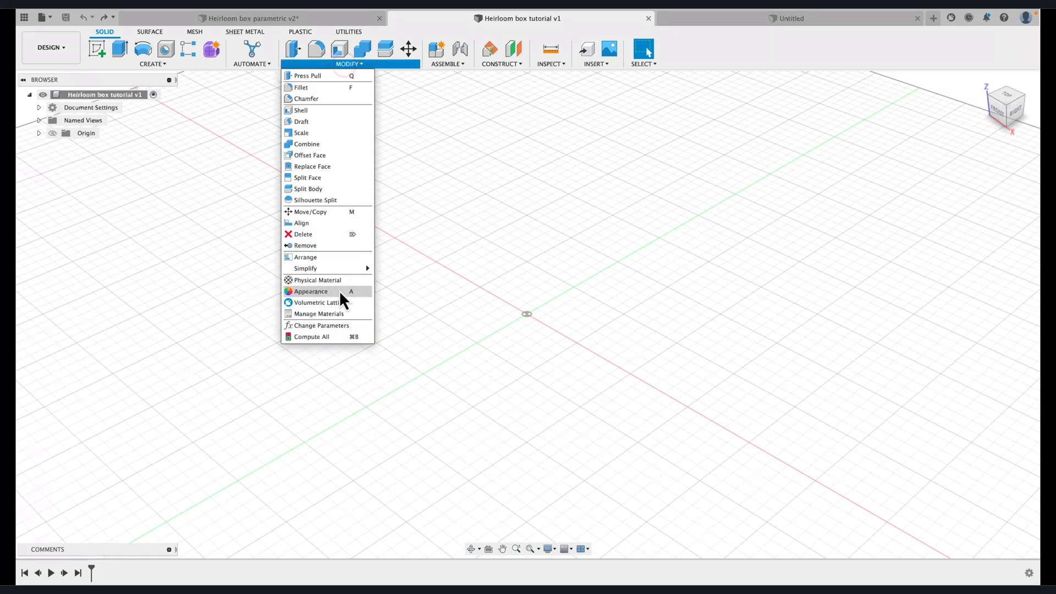
left_click(328, 326)
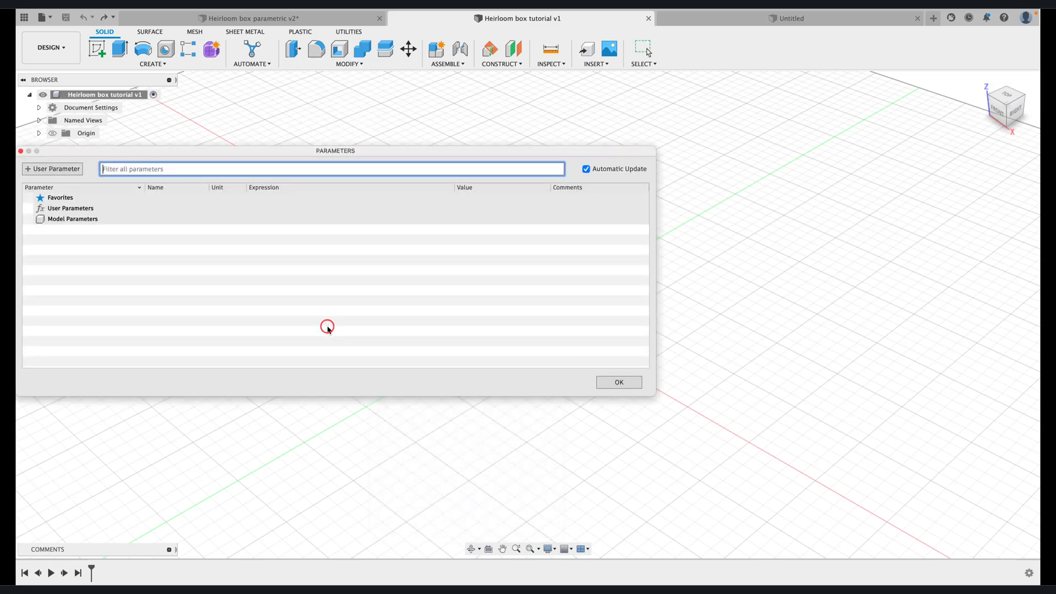
left_click(49, 169)
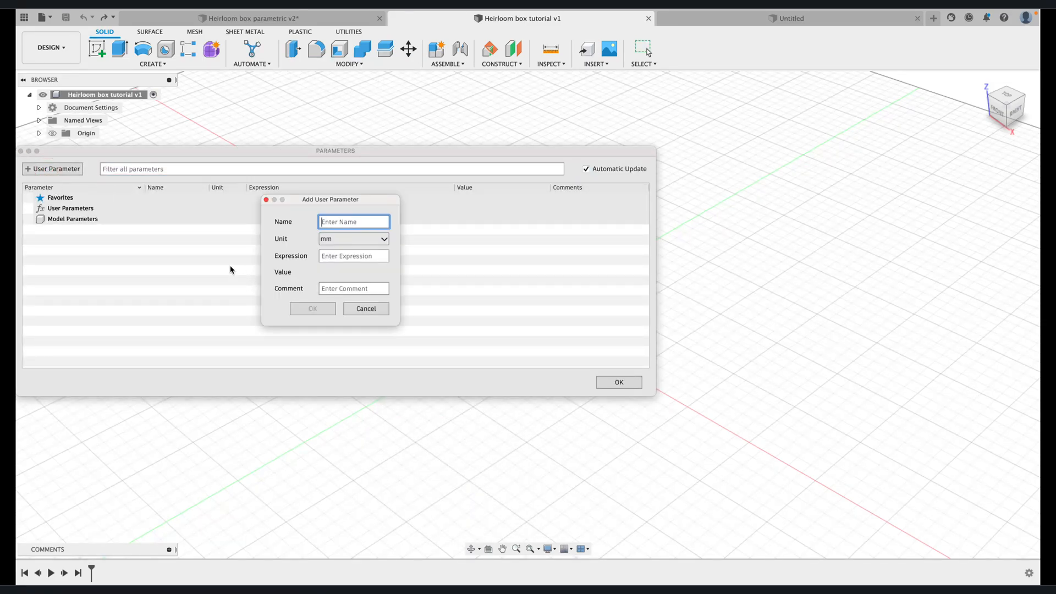
type("BoxLength")
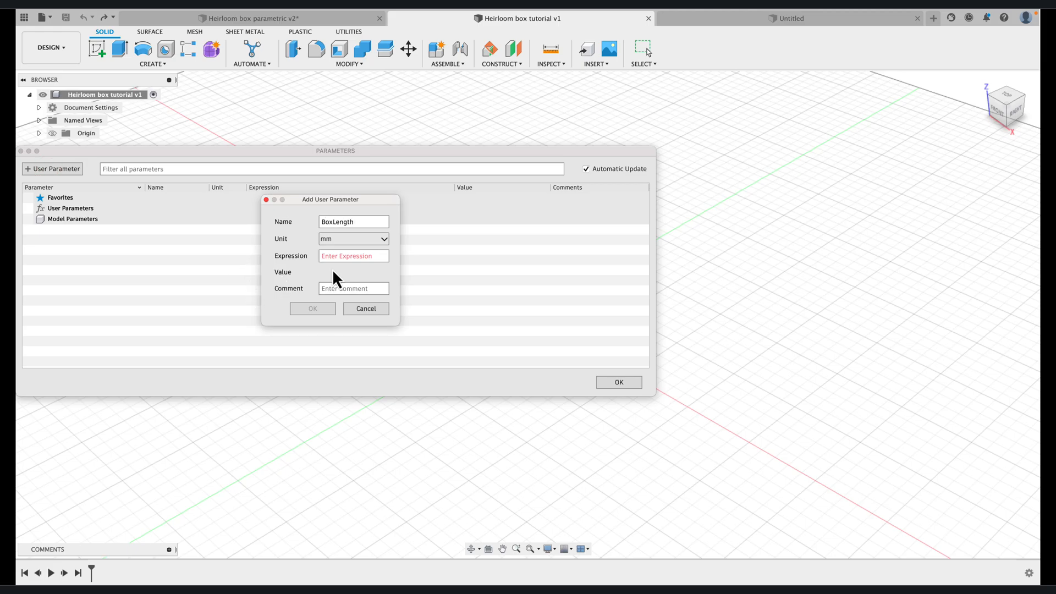
left_click(357, 256)
type("300")
left_click(303, 311)
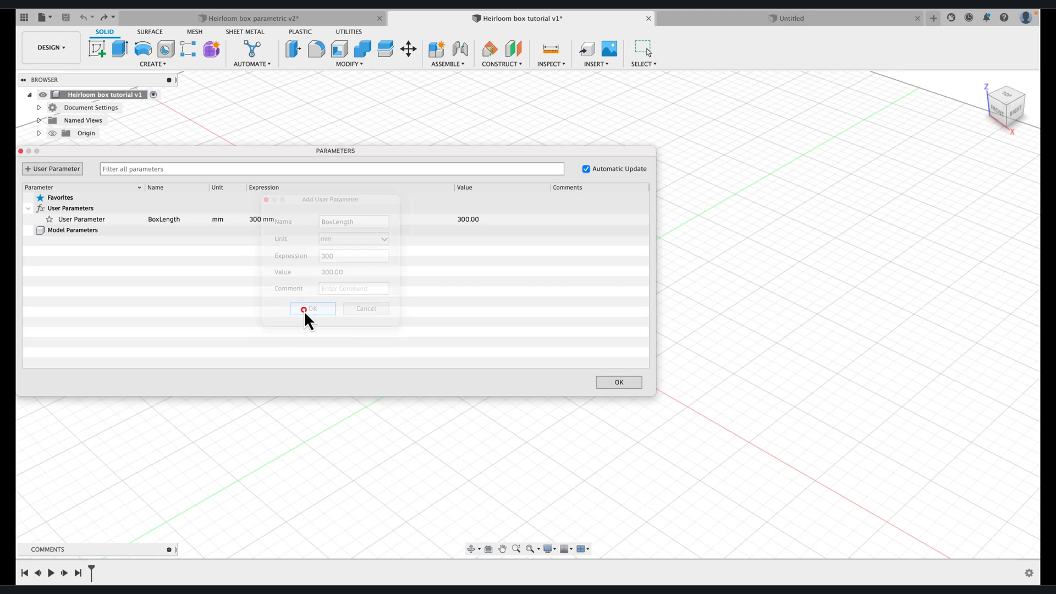
Add a user parameter named GoldenRatio in mm with the expression 1.618
left_click(61, 170)
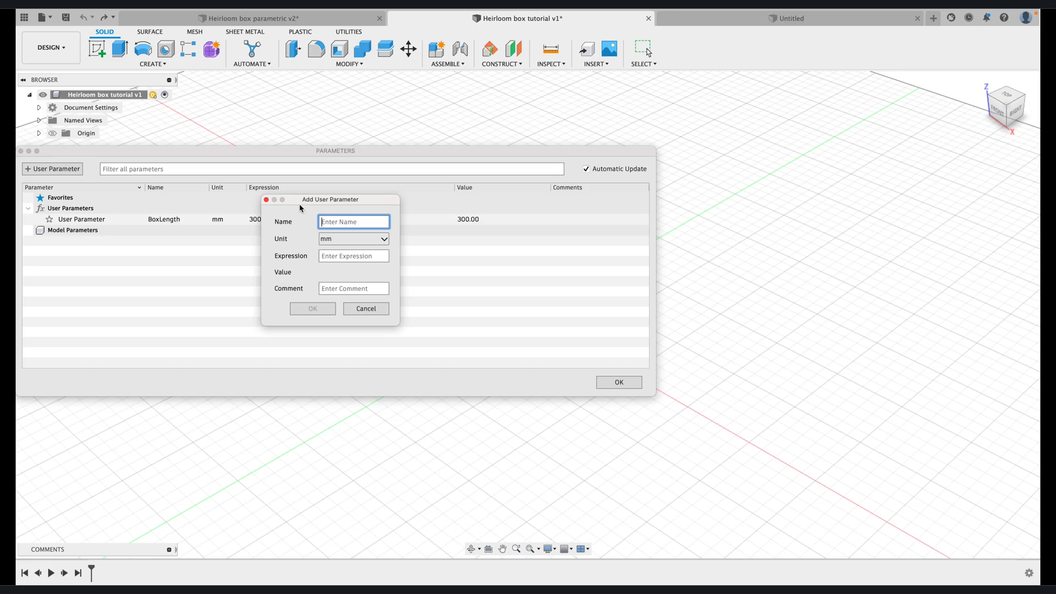
type("GoldenRatio")
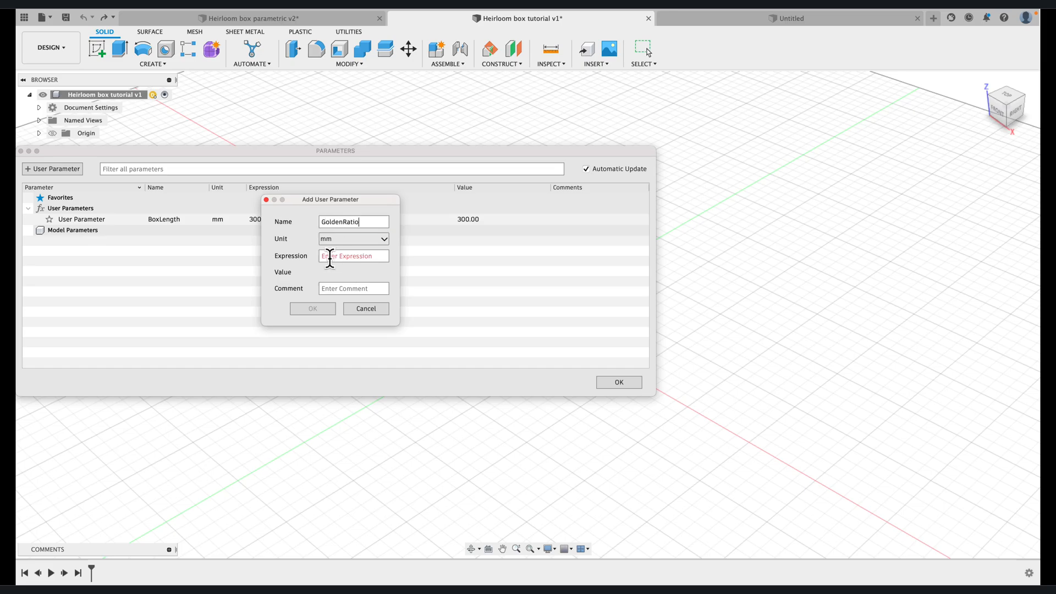
left_click(329, 256)
type("1.618")
left_click(312, 309)
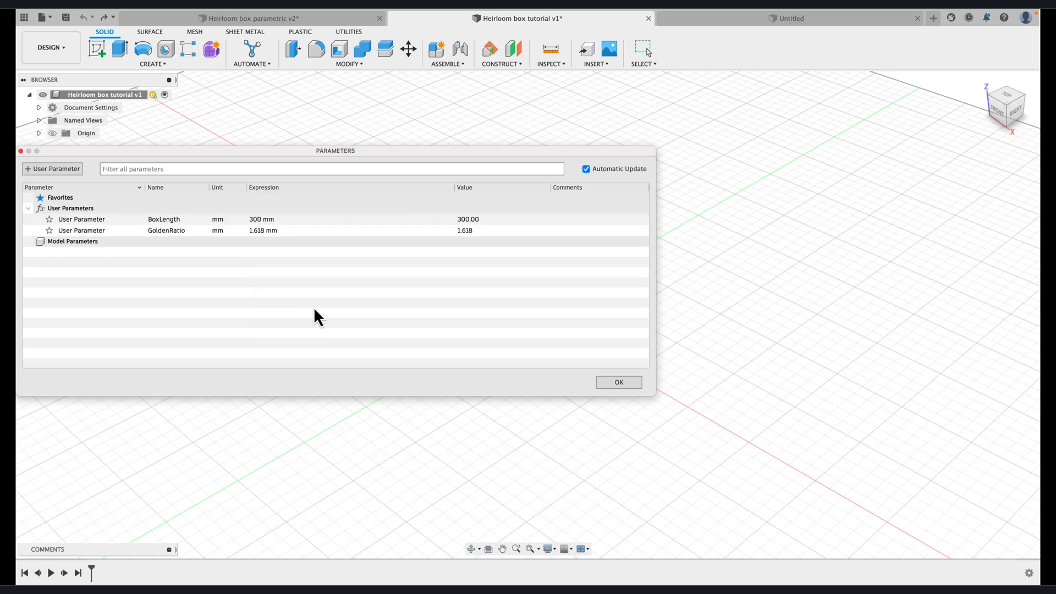
Add a user parameter named MaterialThickness with a value of 12 mm
left_click(138, 169)
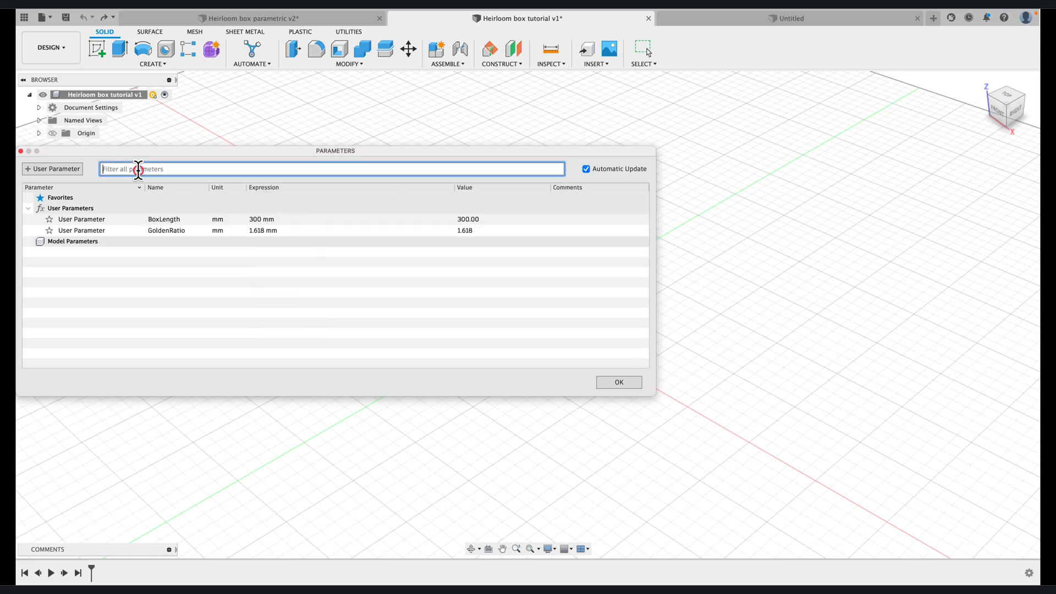
left_click(49, 175)
type("MaterialThickness")
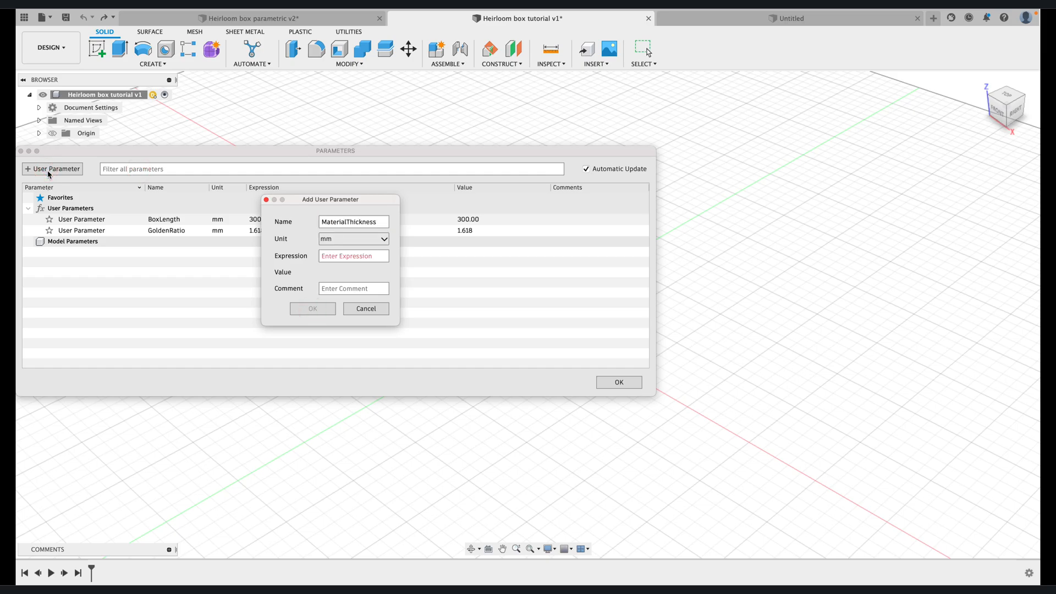
left_click(325, 256)
type("12")
left_click(310, 309)
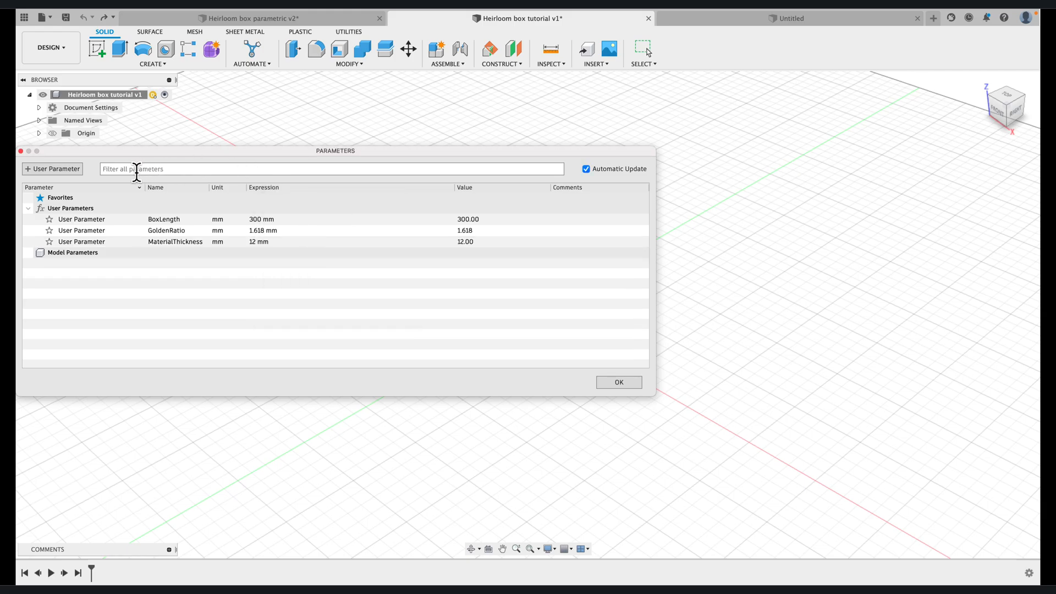
Add a user parameter named BoxDepth with a value of 60 mm and close the parameter list
left_click(65, 168)
type("BoxDepth")
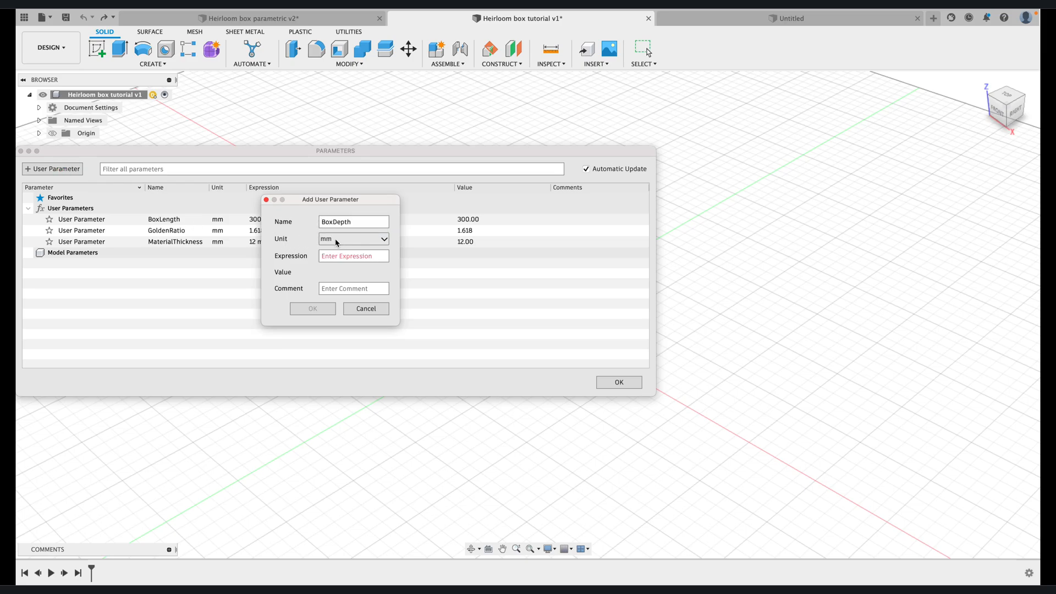
left_click(325, 256)
type("600")
key("BackSpace")
left_click(309, 308)
left_click(621, 382)
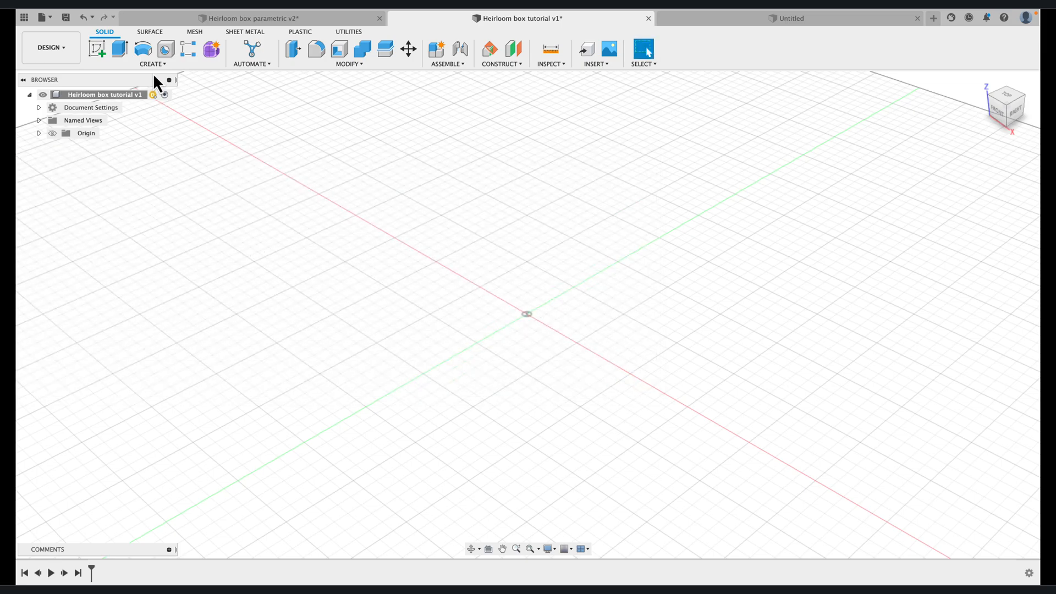
Start a sketch on the horizontal XY plane and place a center rectangle at the origin with its horizontal size set to BoxLength
left_click(96, 48)
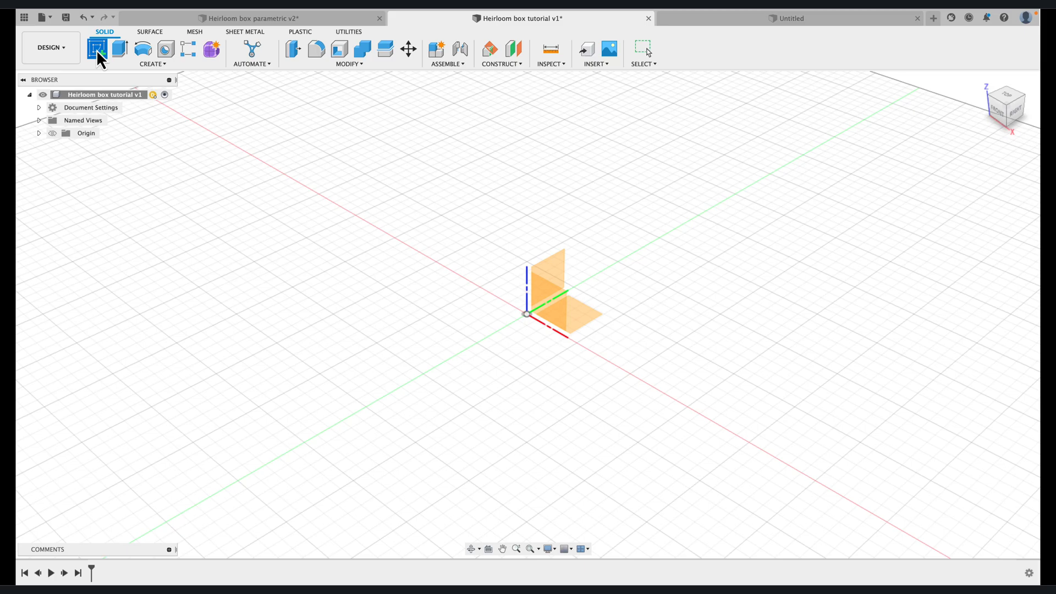
left_click(580, 315)
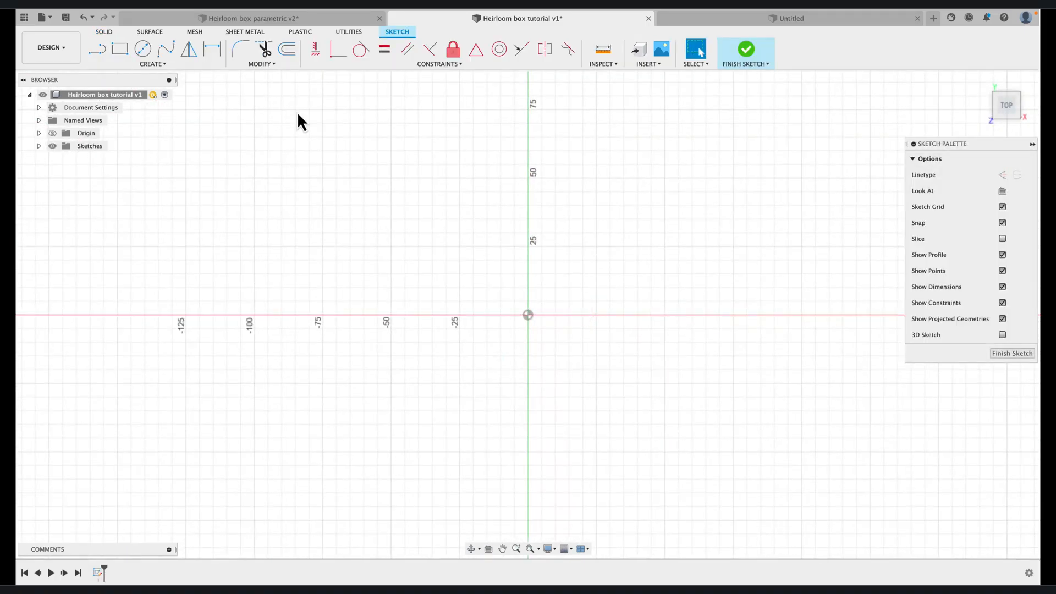
left_click(151, 65)
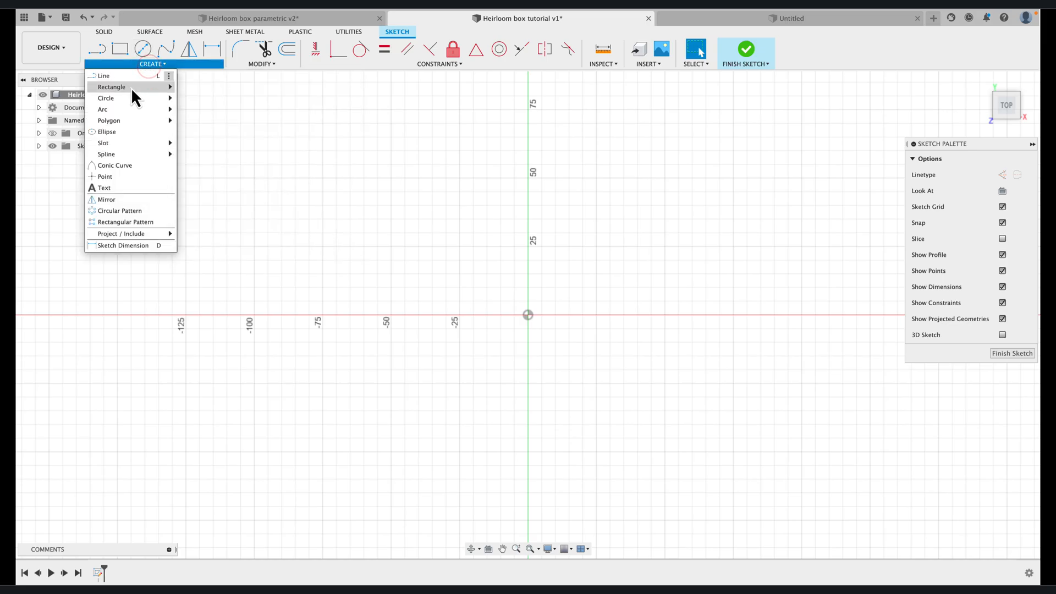
mouse_move(131, 88)
left_click(193, 109)
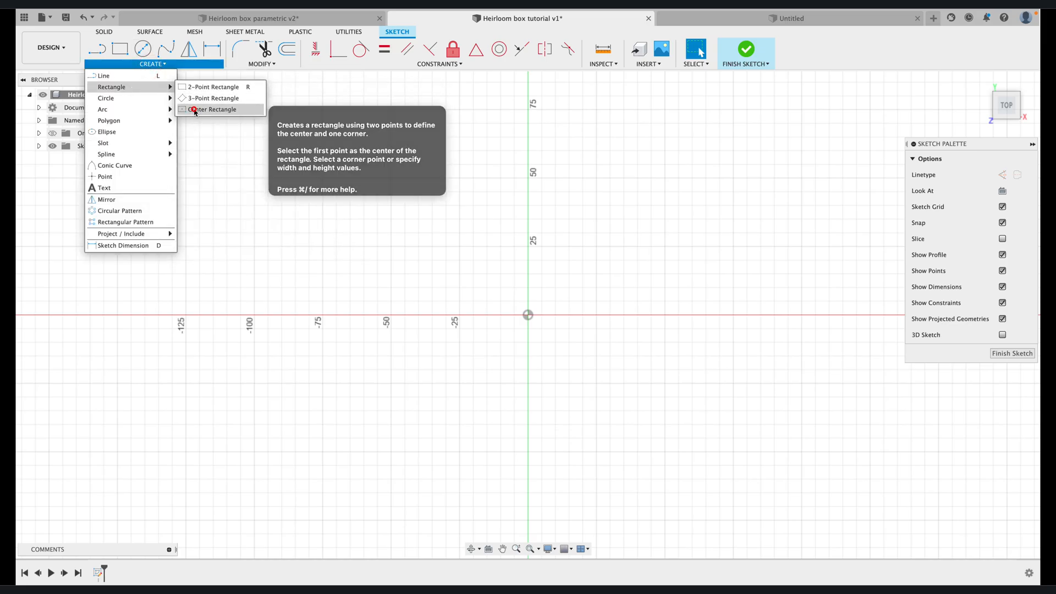
left_click(528, 314)
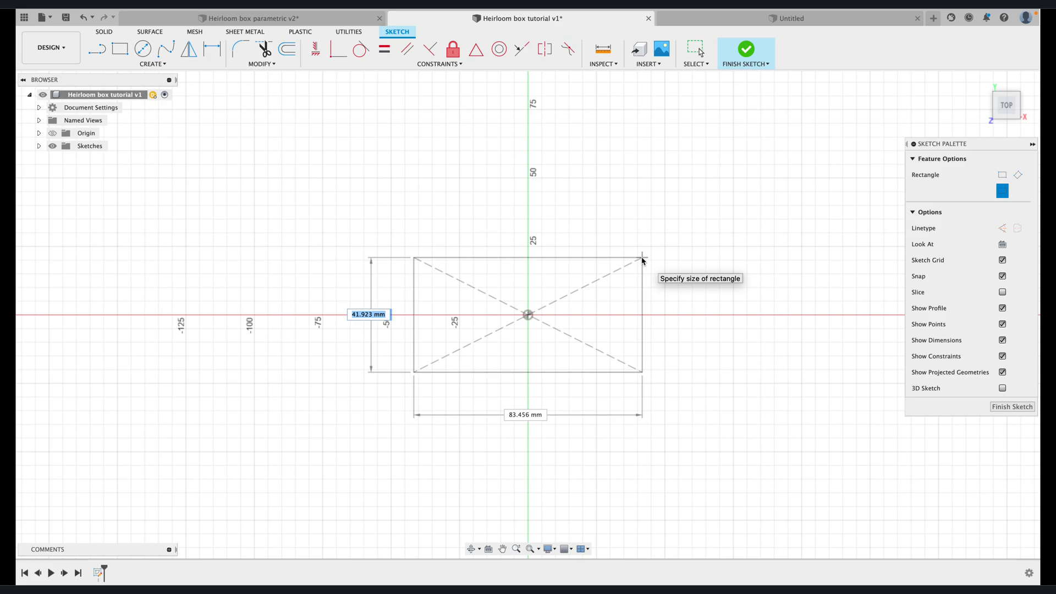
key("Tab")
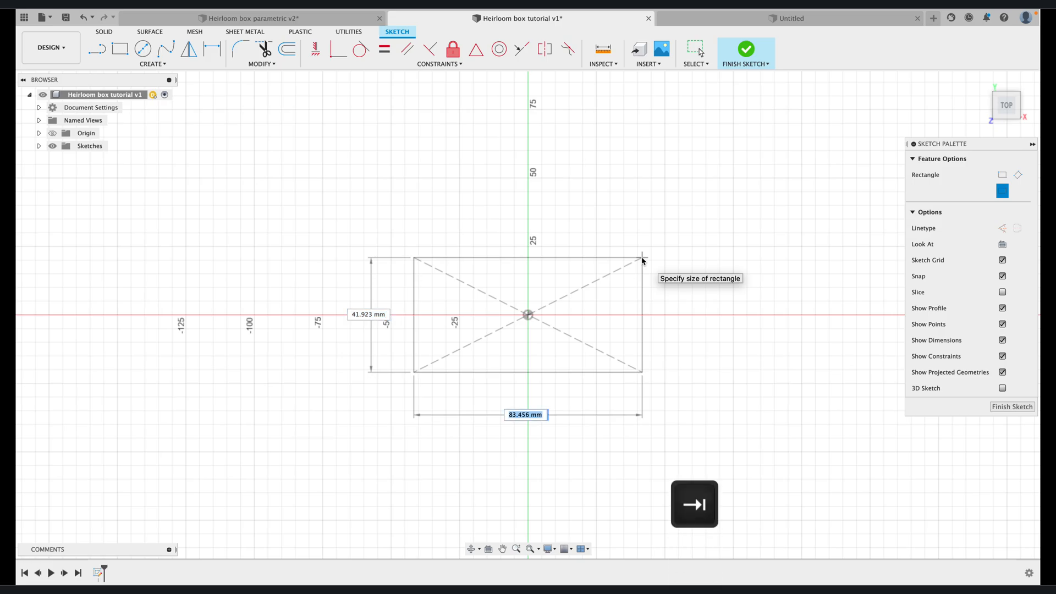
type("b")
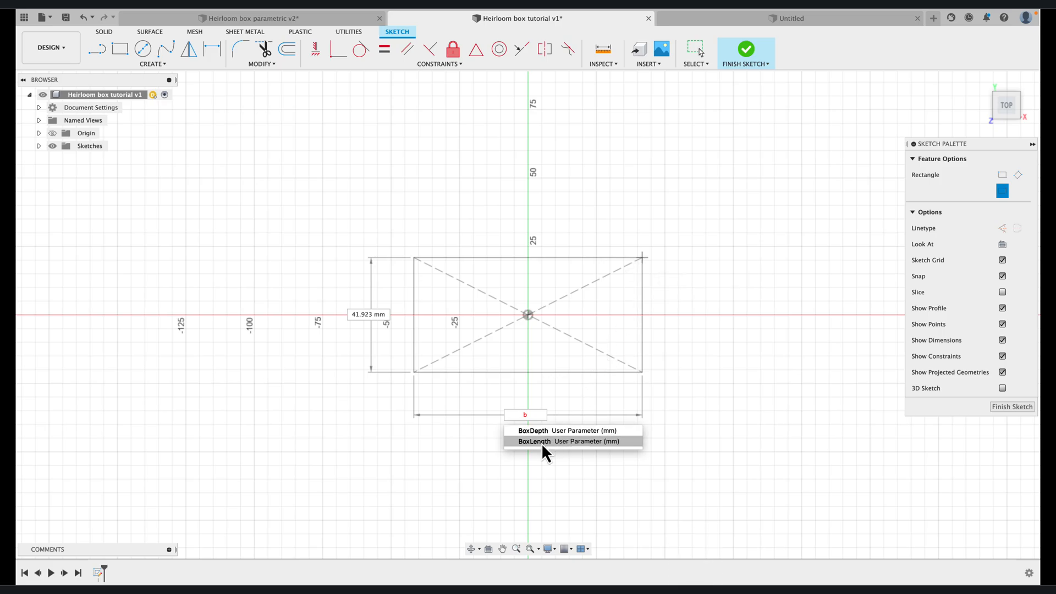
left_click(541, 442)
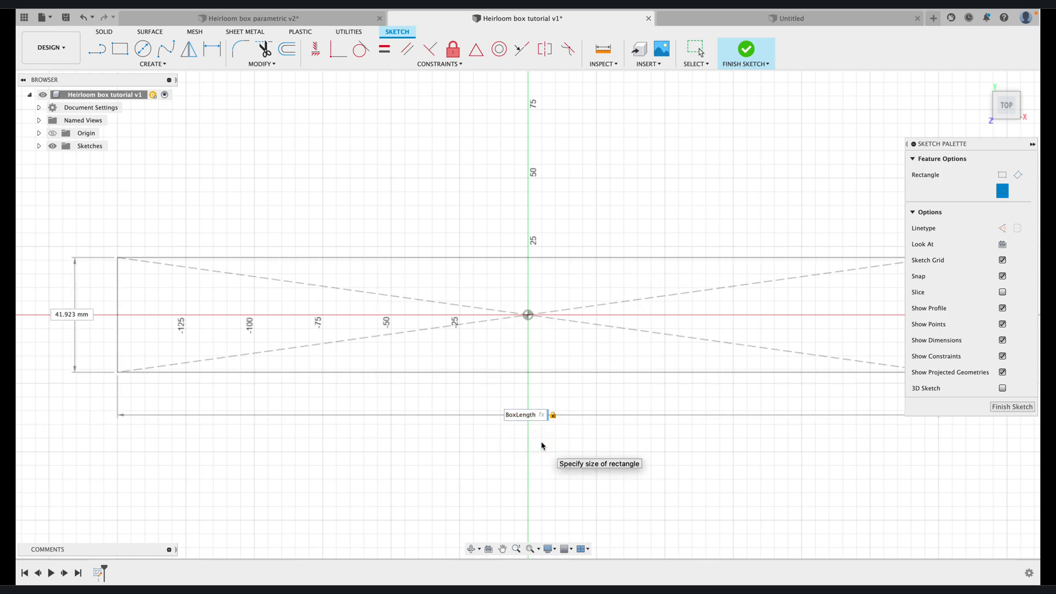
Set the rectangle's vertical size to BoxLength/GoldenRatio and complete the rectangle
key("Tab")
key("Tab")
type("bo")
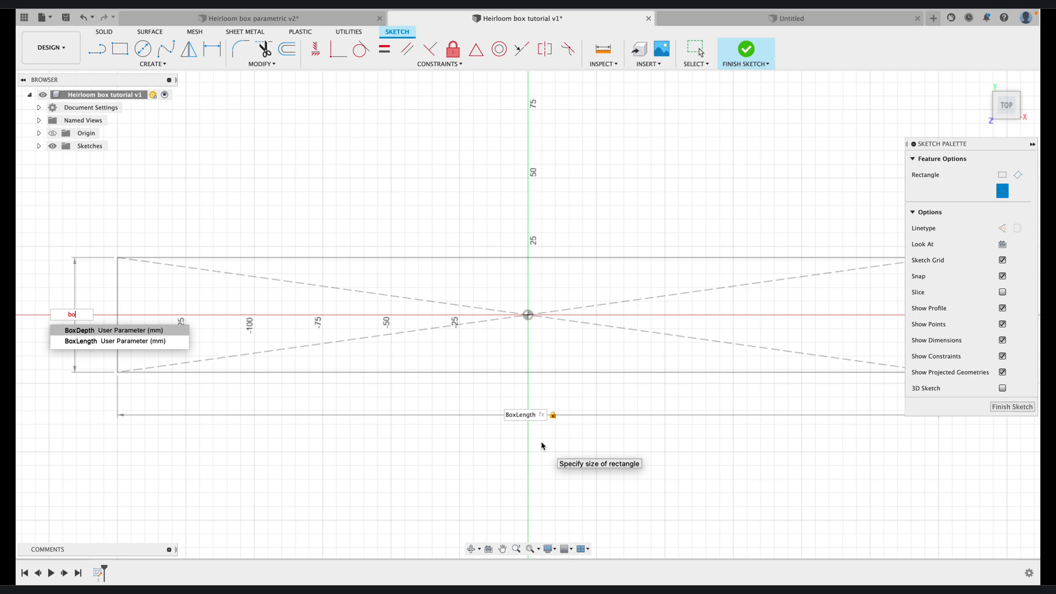
left_click(117, 341)
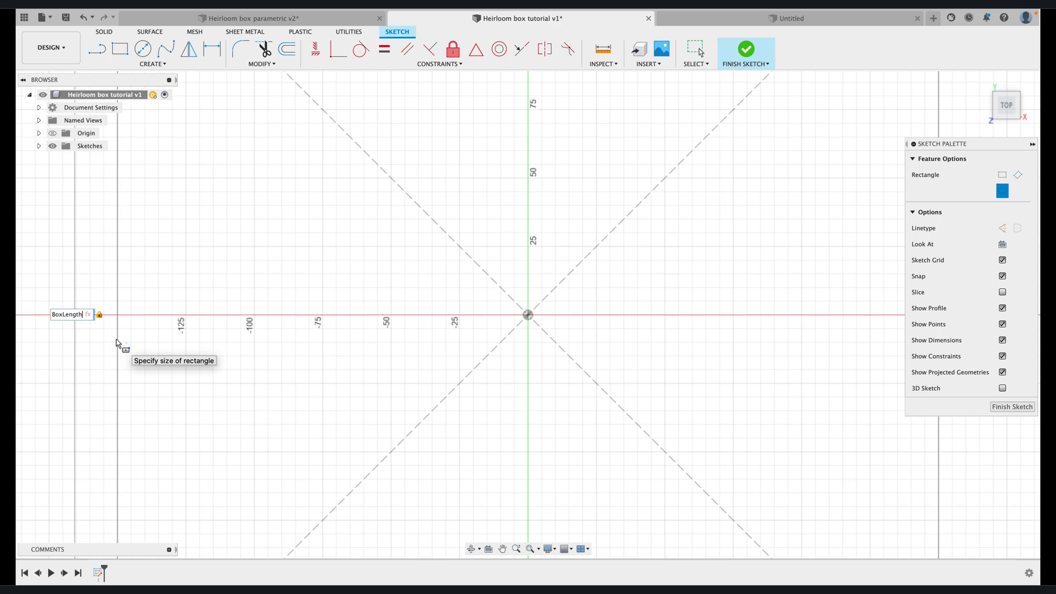
left_click(80, 314)
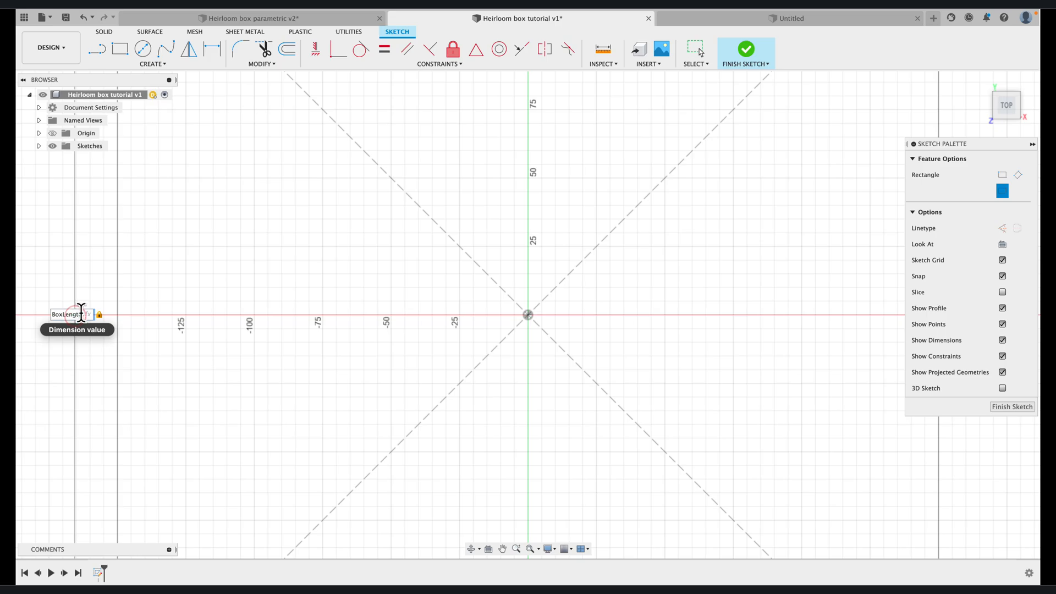
type("/")
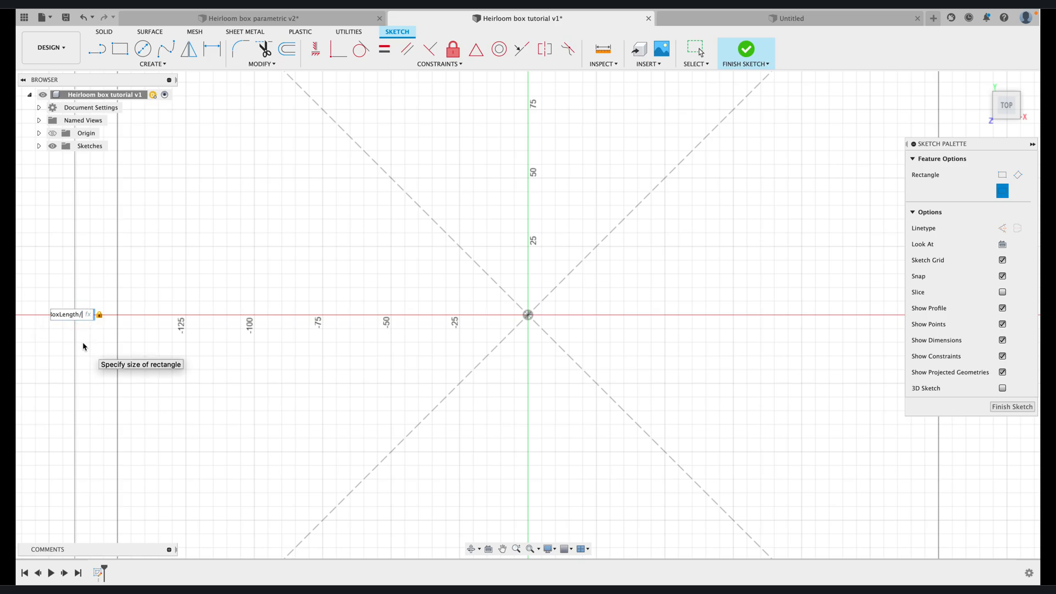
key("Tab")
type("go")
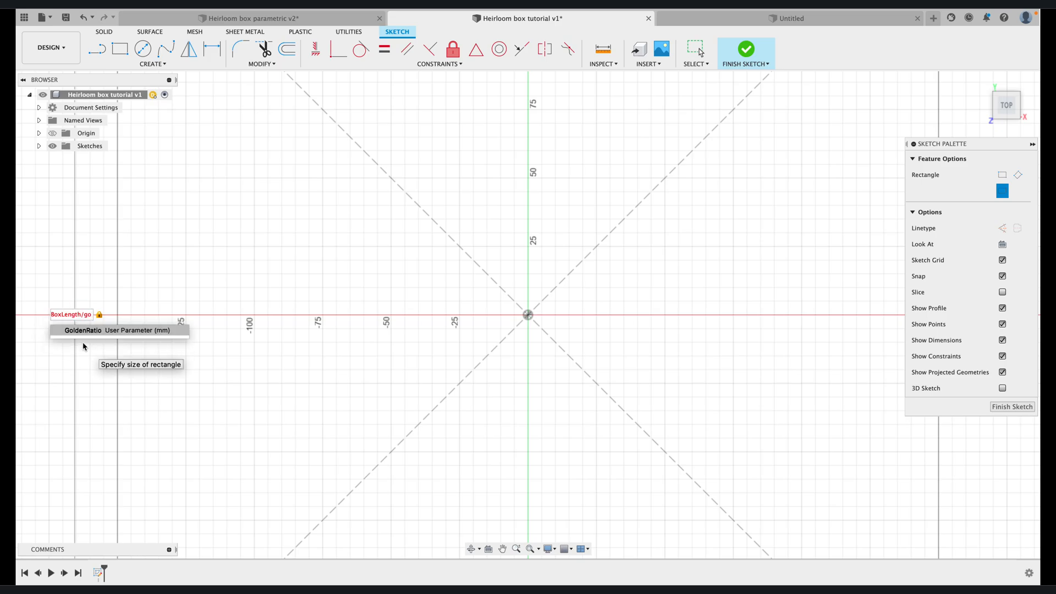
left_click(82, 332)
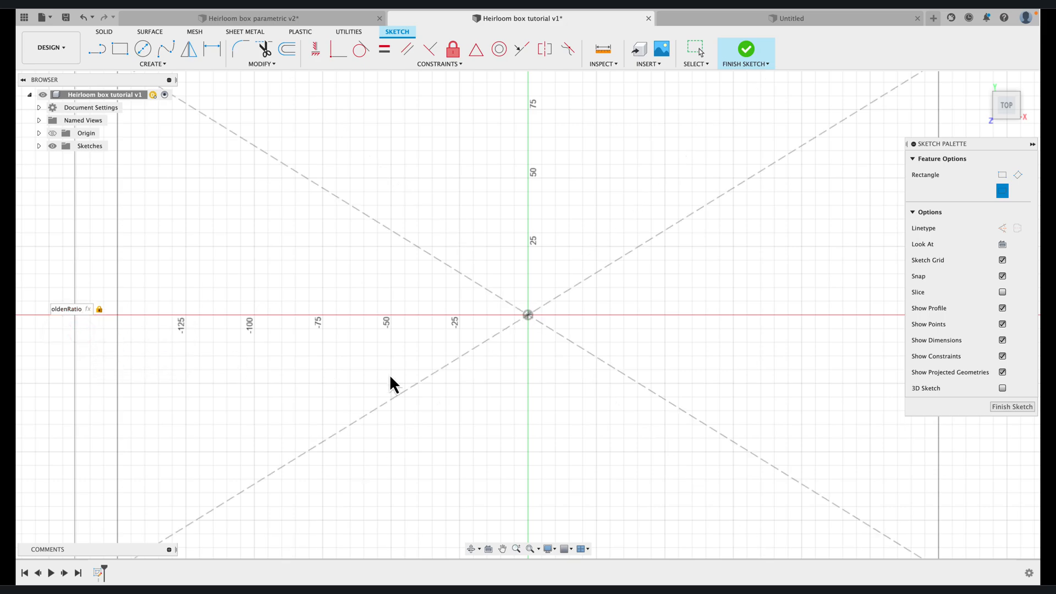
scroll(389, 374, "down", 5)
key("Tab")
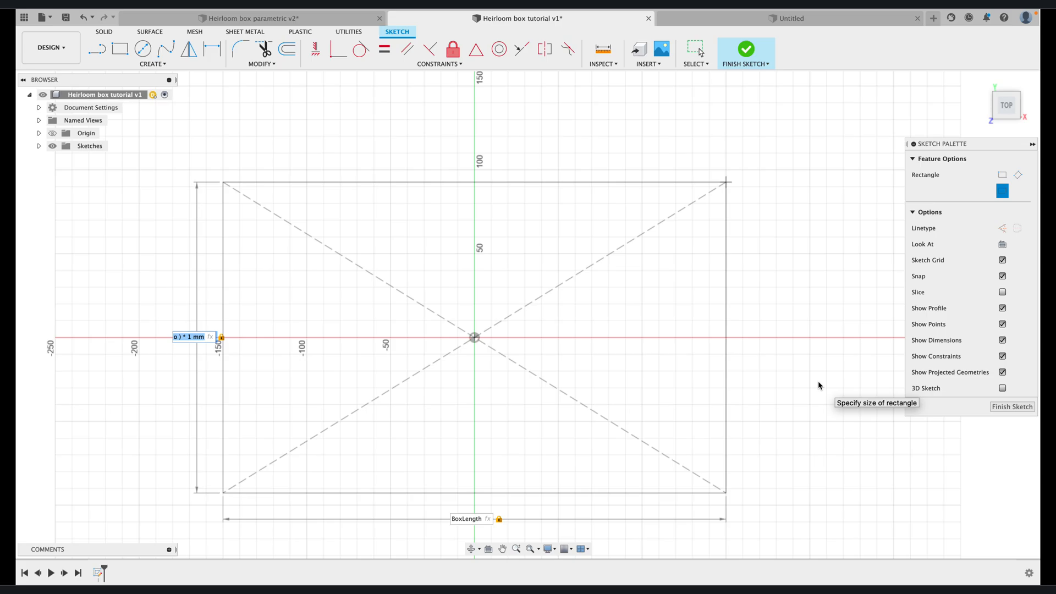
key("Return")
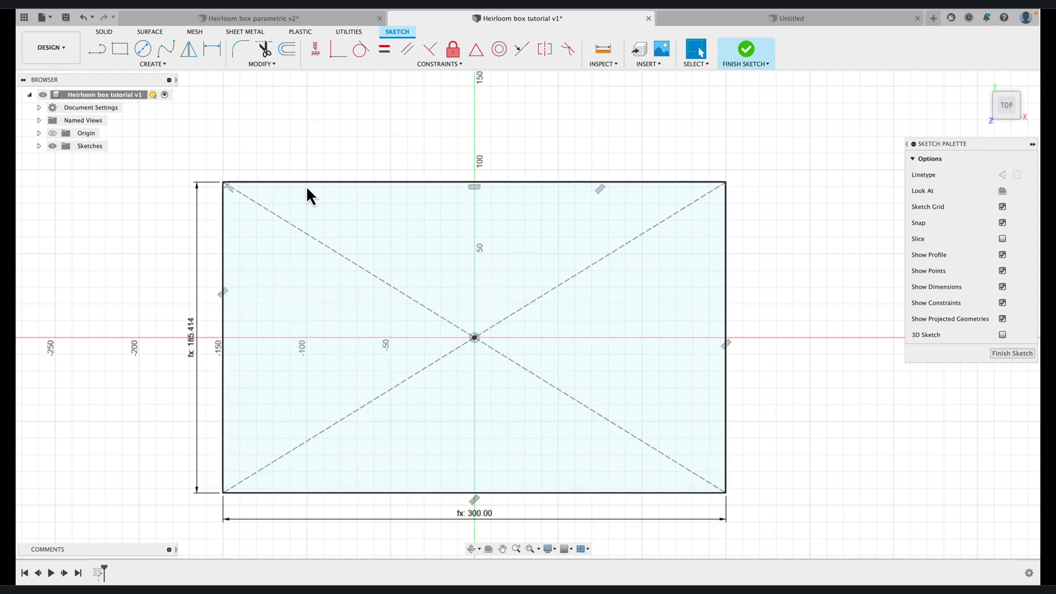
Offset the rectangle inward by -MaterialThickness to form the inner outline of the box walls
left_click(287, 50)
left_click(343, 183)
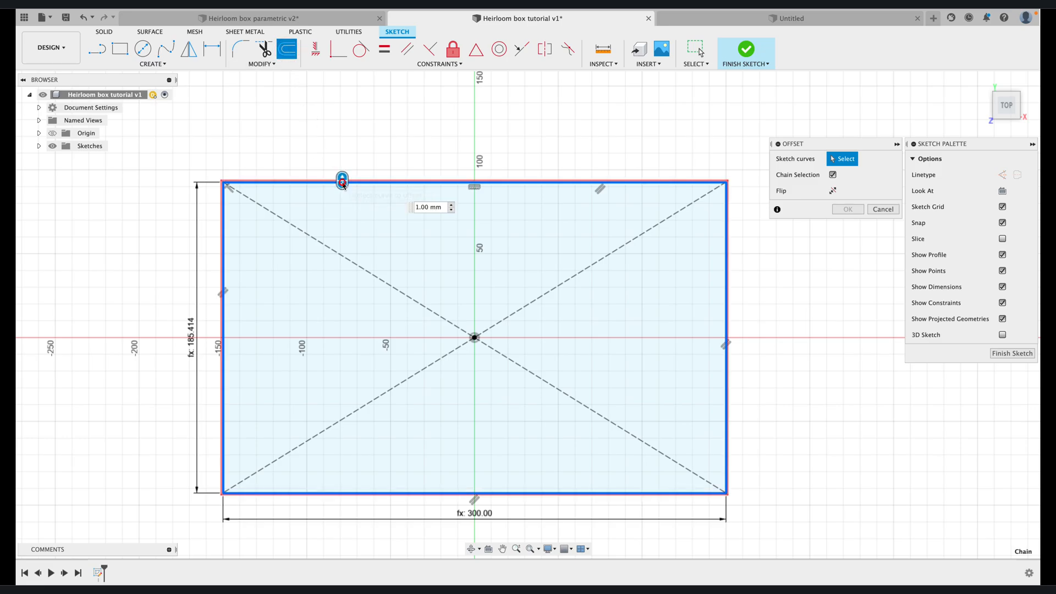
left_click_drag(345, 189, 346, 206)
type("-")
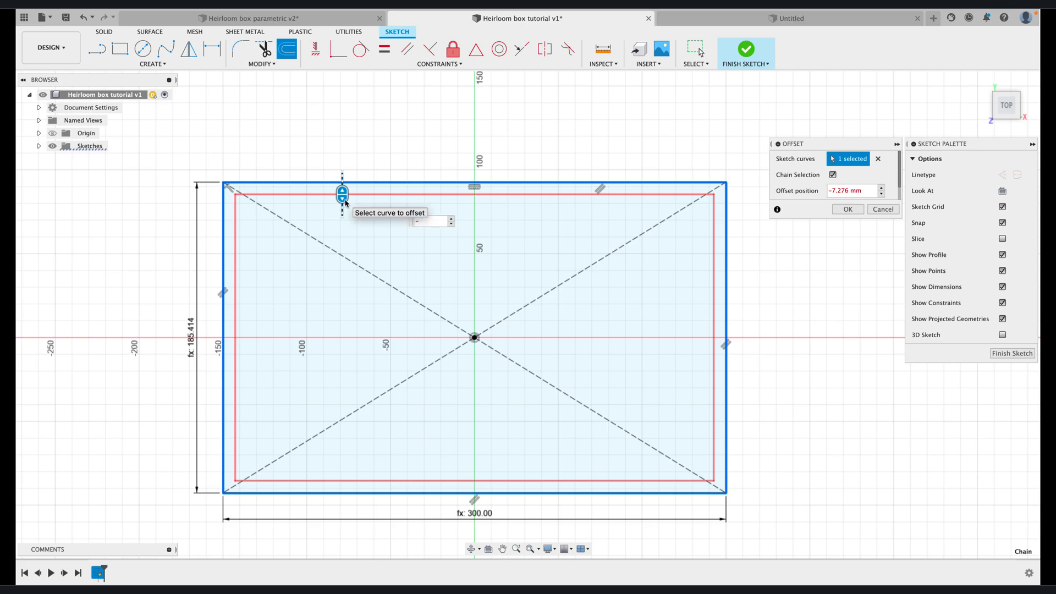
type("ma")
left_click(435, 237)
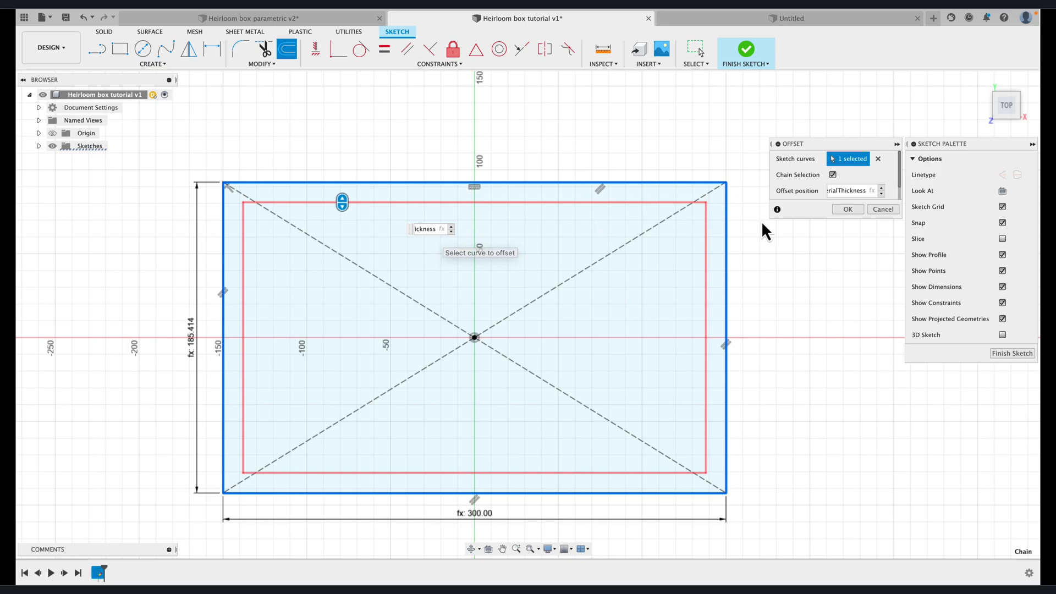
key("Return")
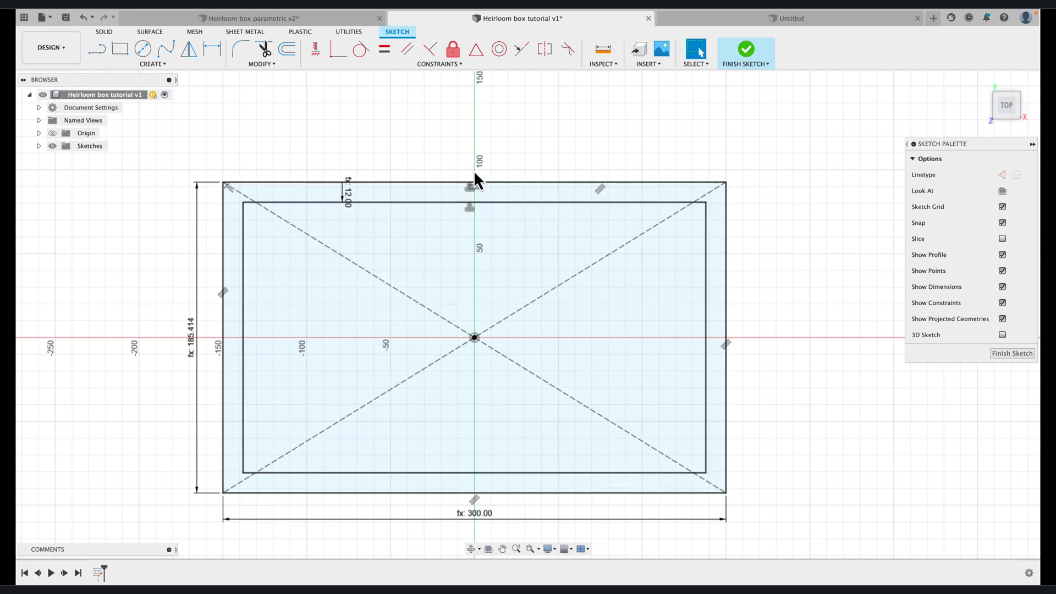
Draw miter lines joining the inner and outer rectangles at all four corners and finish the sketch
key("l")
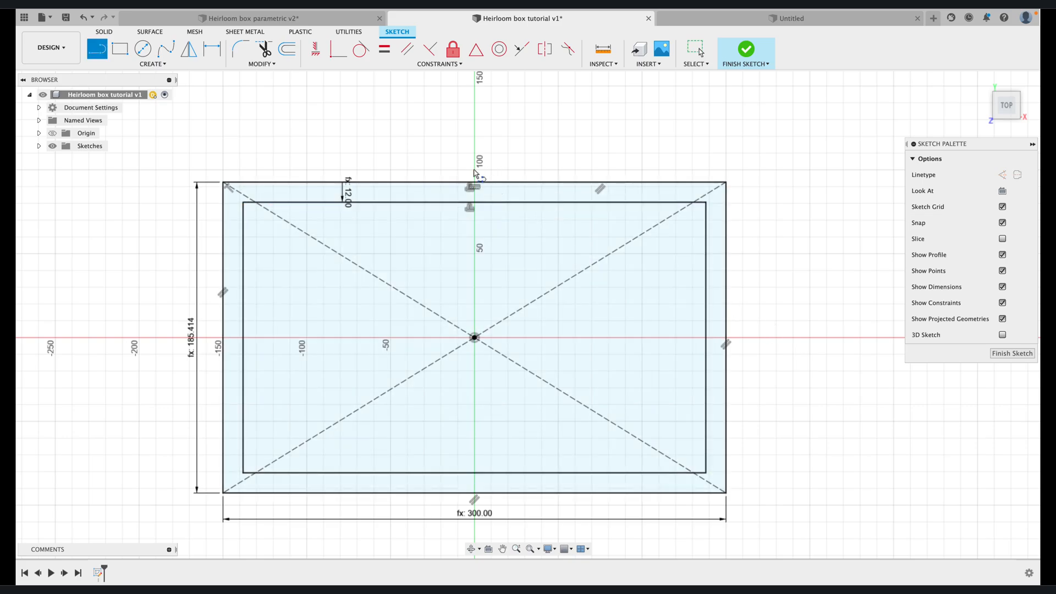
left_click(242, 202)
double_click(223, 184)
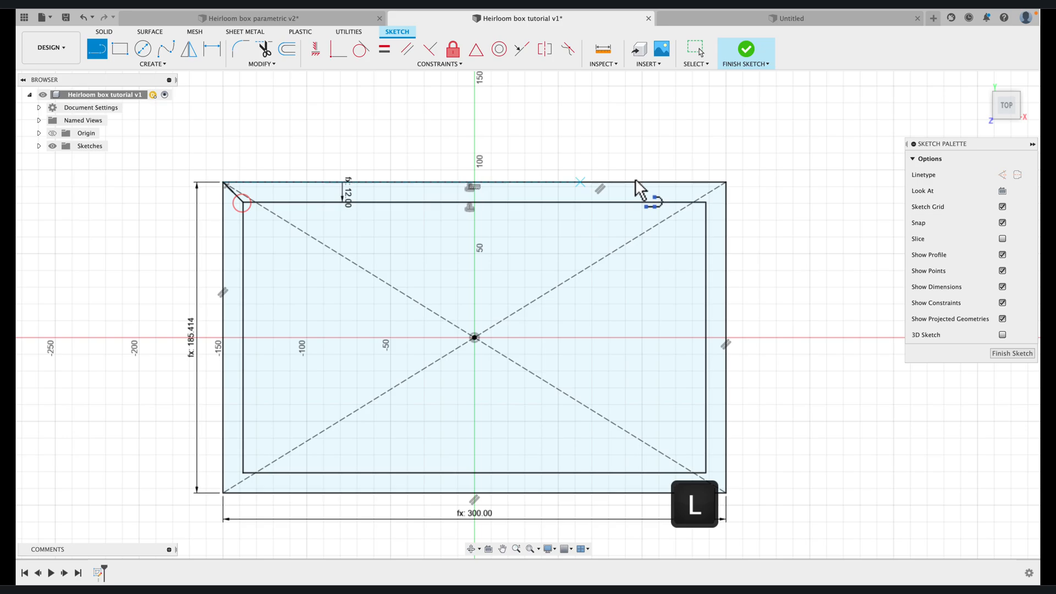
left_click(705, 203)
double_click(726, 182)
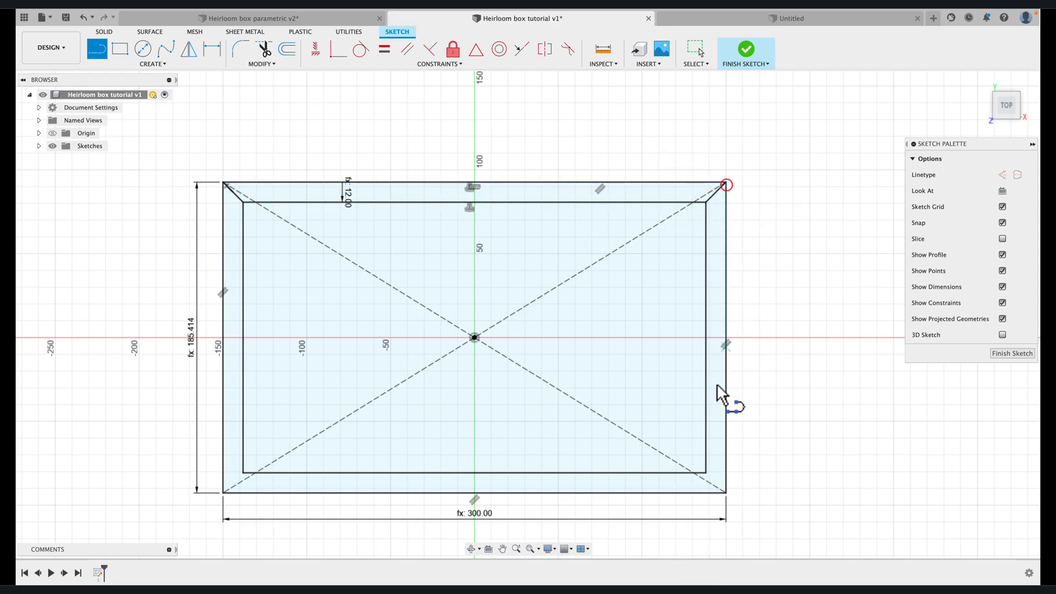
left_click(706, 472)
double_click(726, 493)
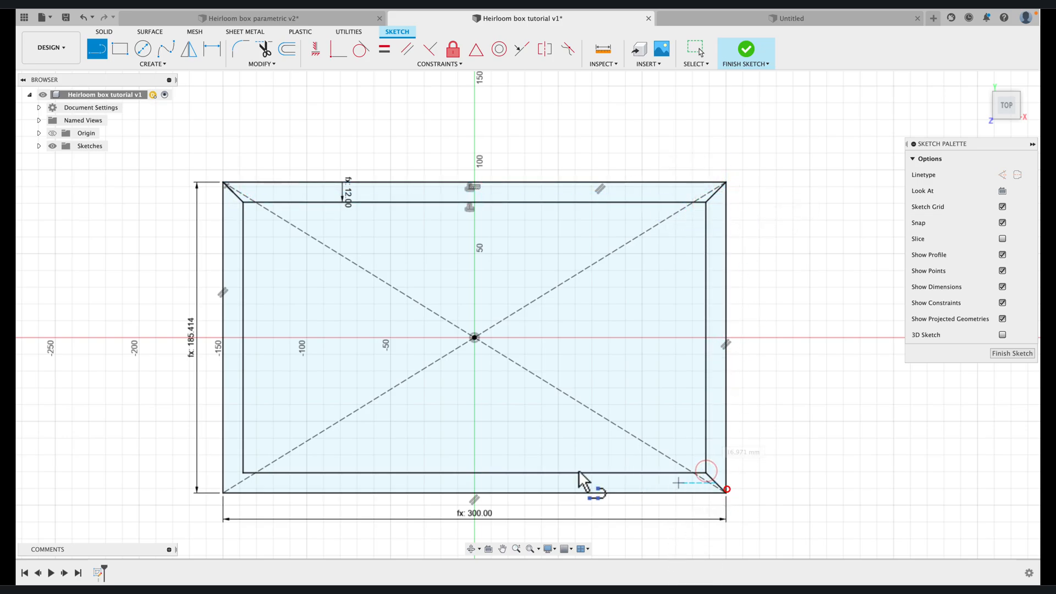
left_click(243, 473)
double_click(223, 492)
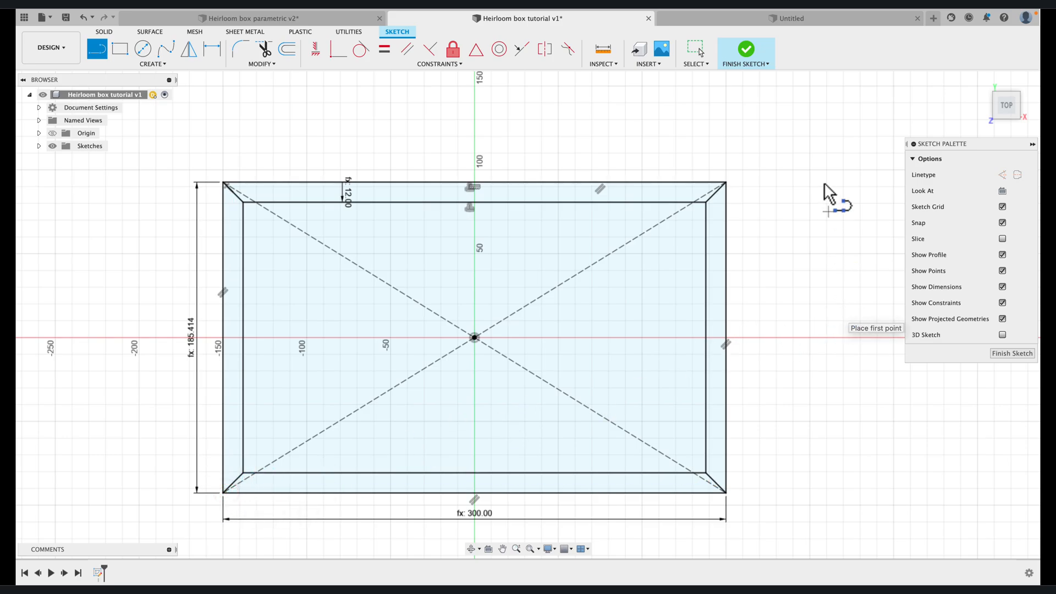
left_click(746, 53)
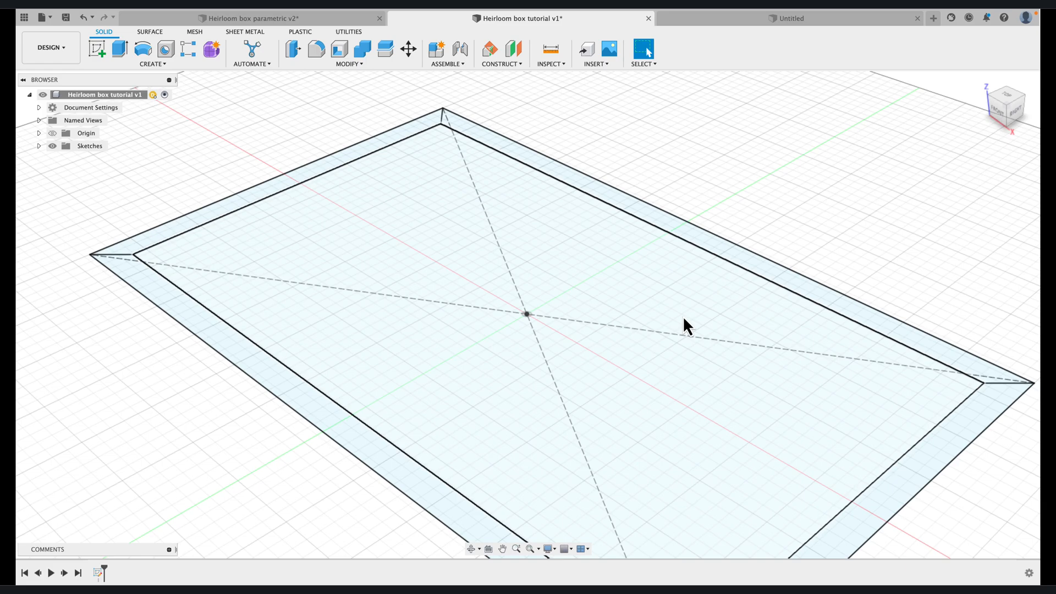
Extrude the short end profile on the negative X side by BoxDepth as a new component
scroll(555, 337, "down", 5)
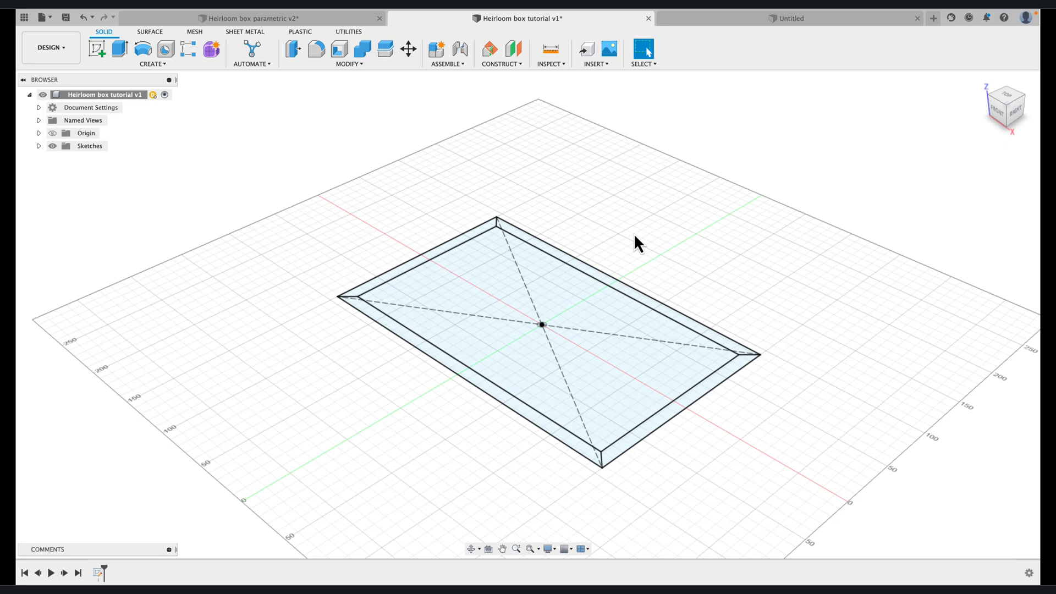
left_click(120, 49)
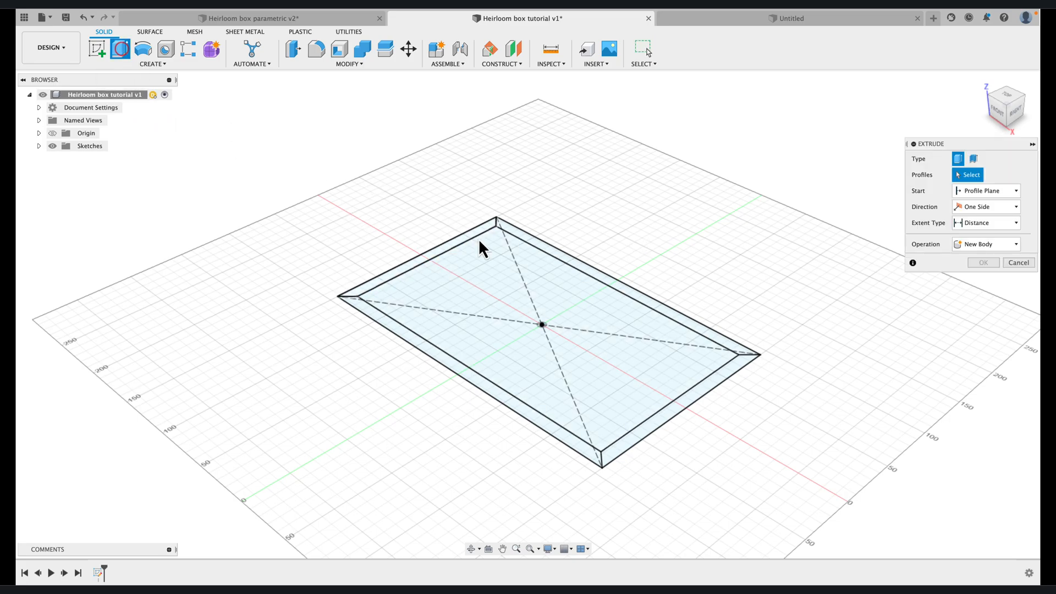
left_click(444, 249)
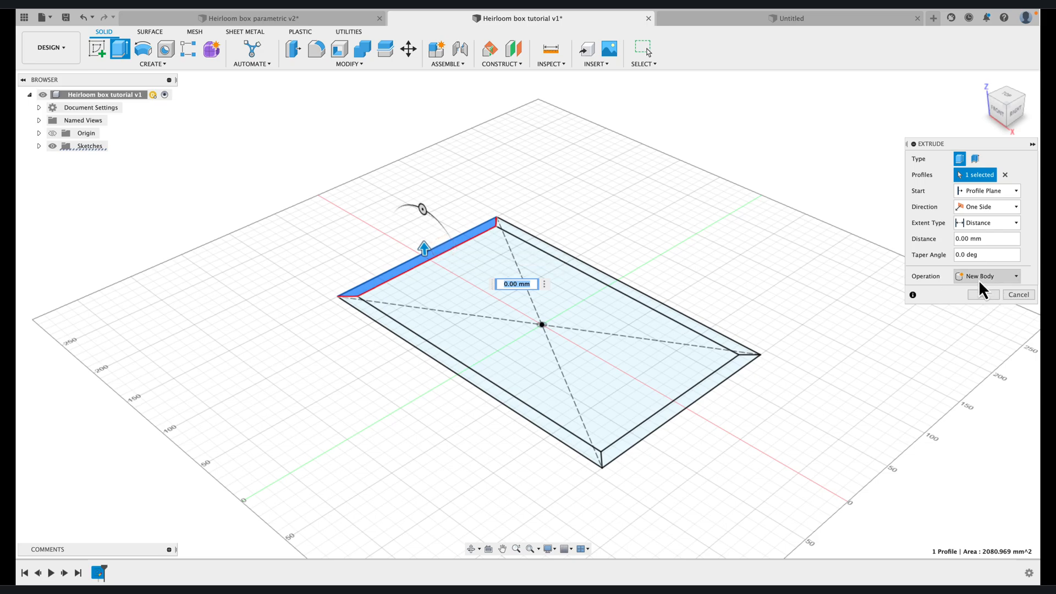
left_click(1016, 279)
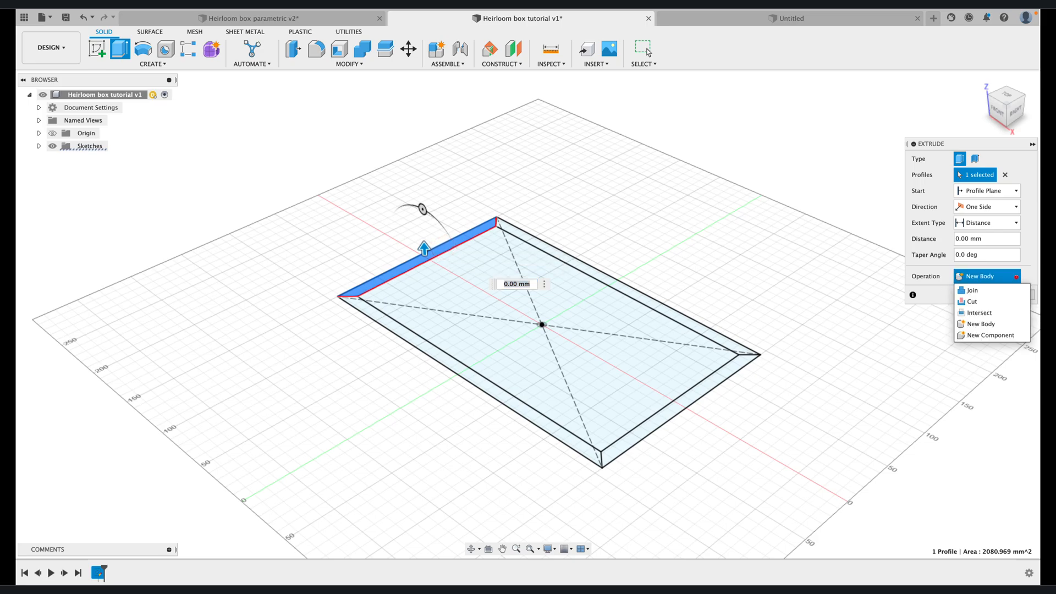
left_click(972, 334)
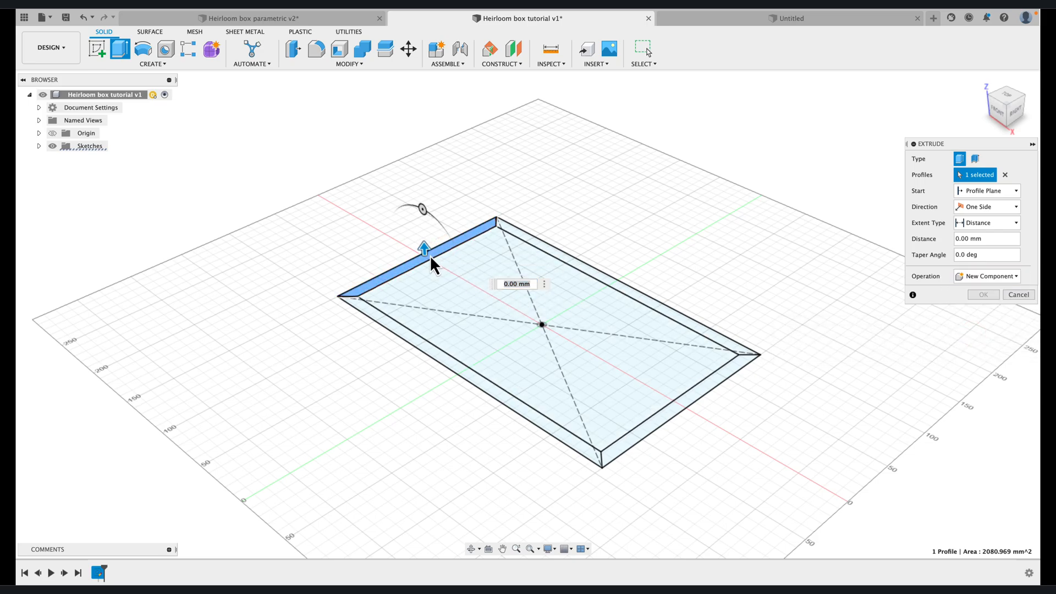
left_click_drag(424, 247, 423, 238)
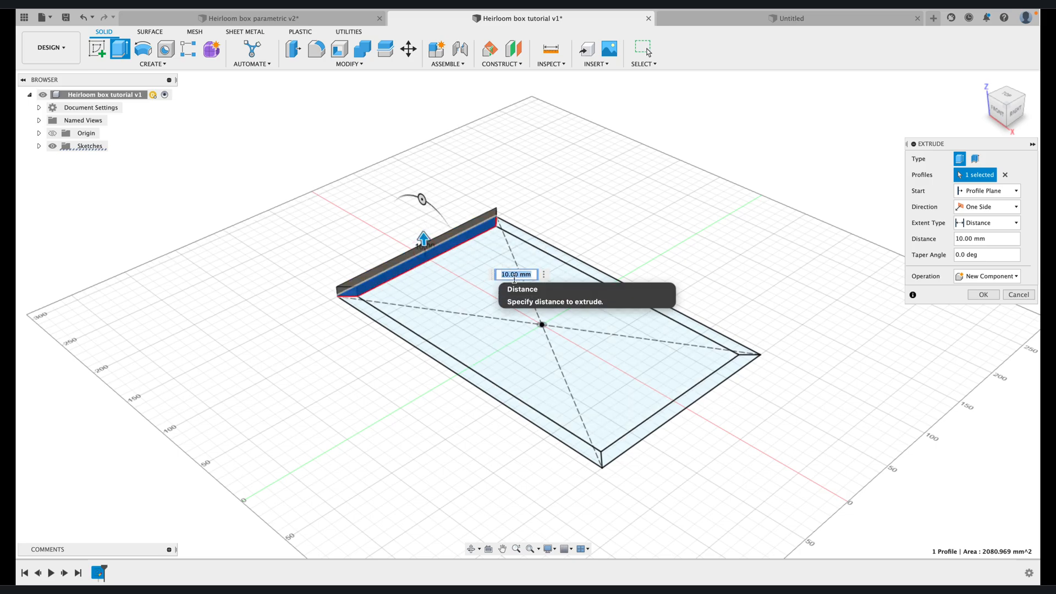
type("bo")
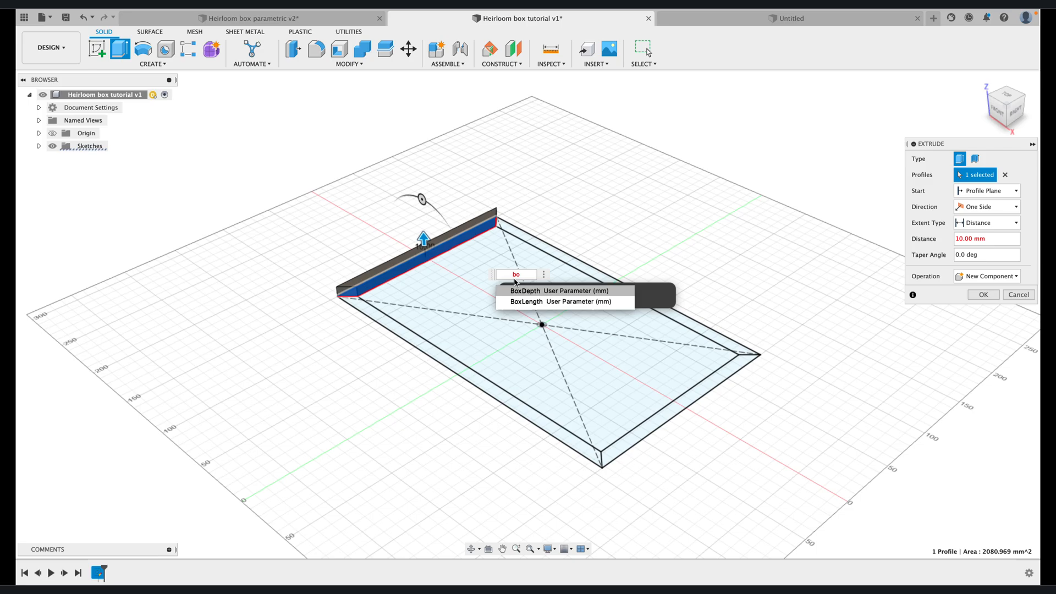
left_click(516, 292)
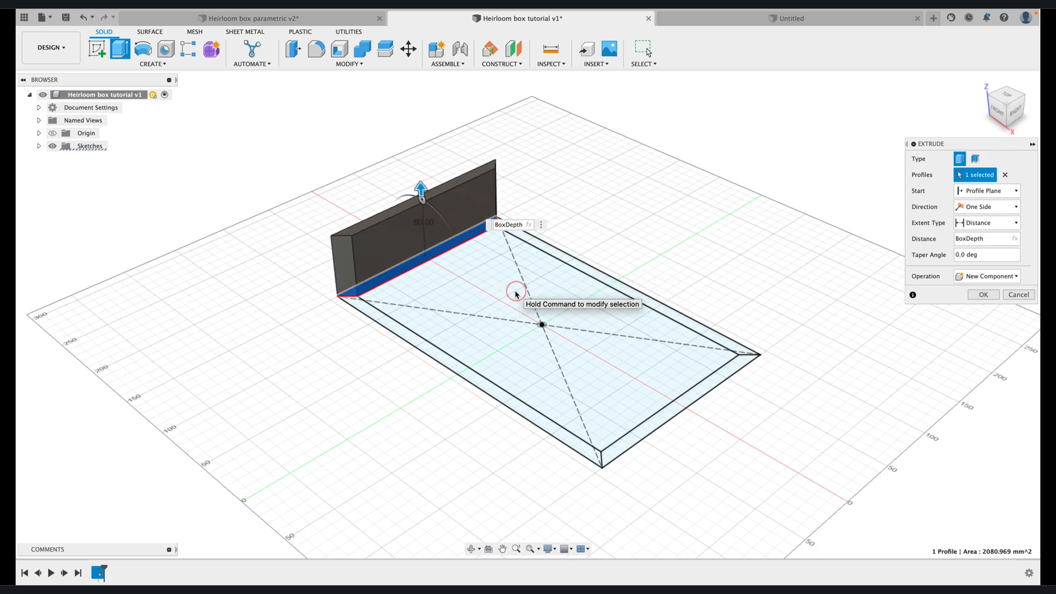
left_click(987, 297)
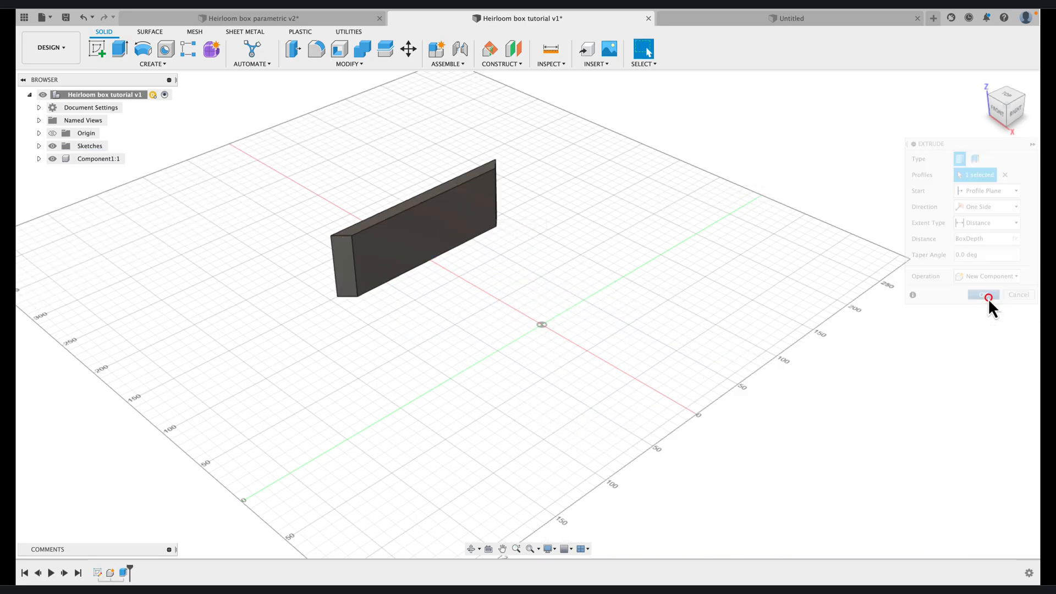
Rename the component of the extruded short wall as End
left_click(87, 159)
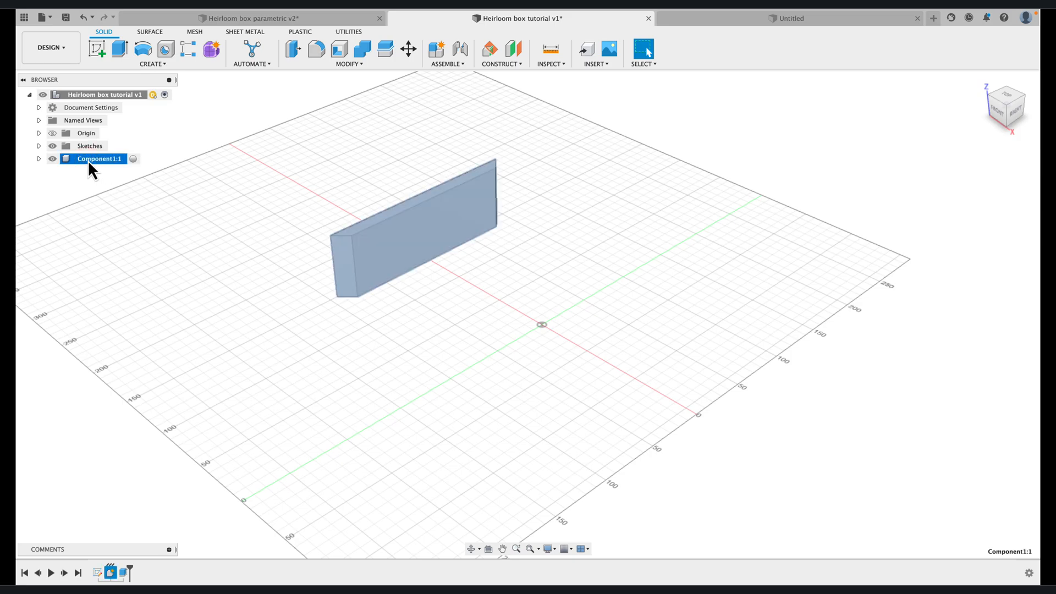
right_click(88, 160)
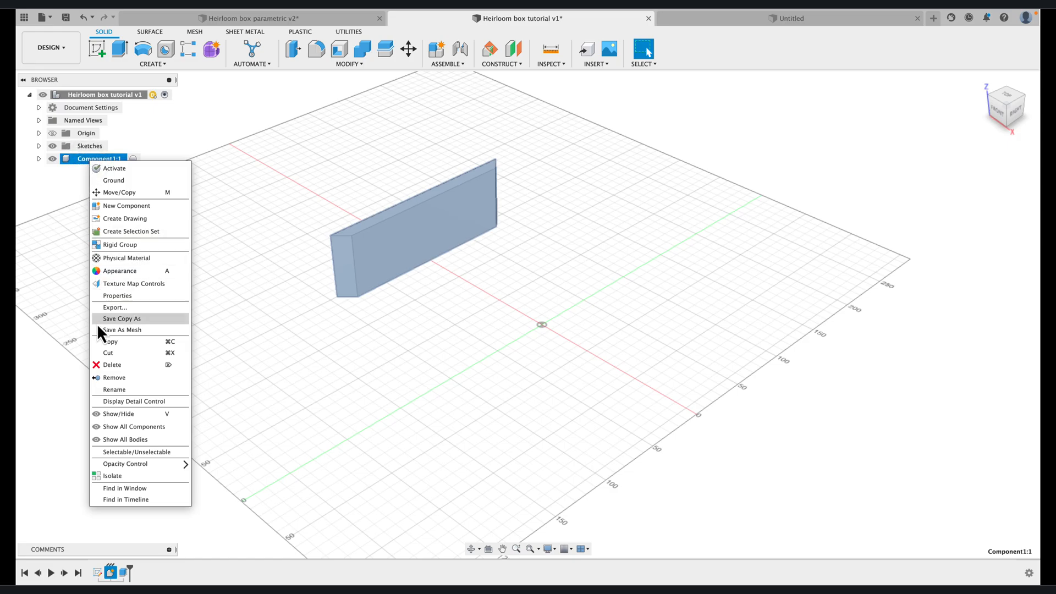
left_click(106, 390)
type("End")
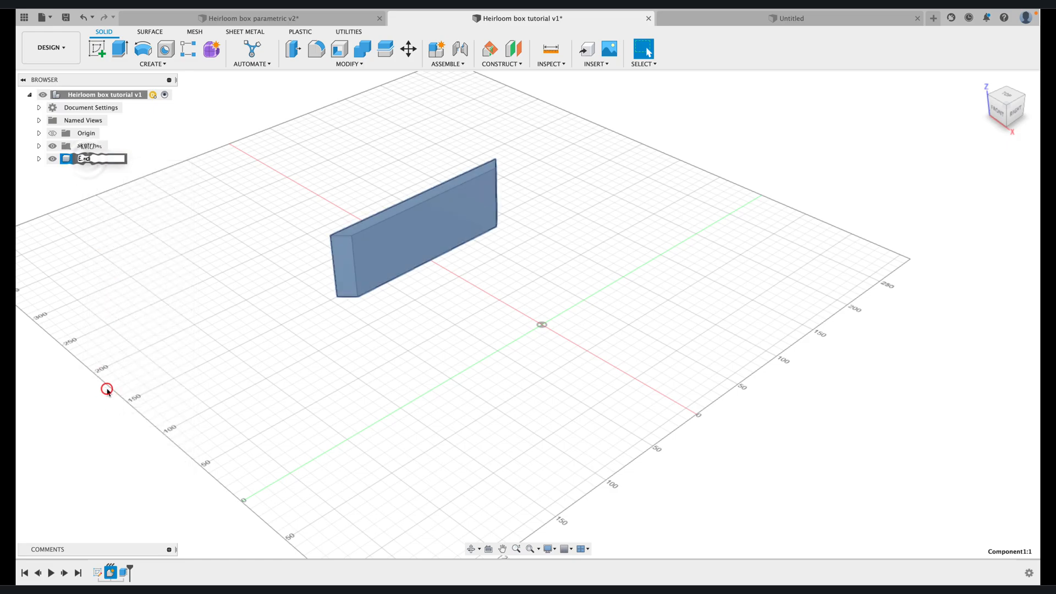
key("Return")
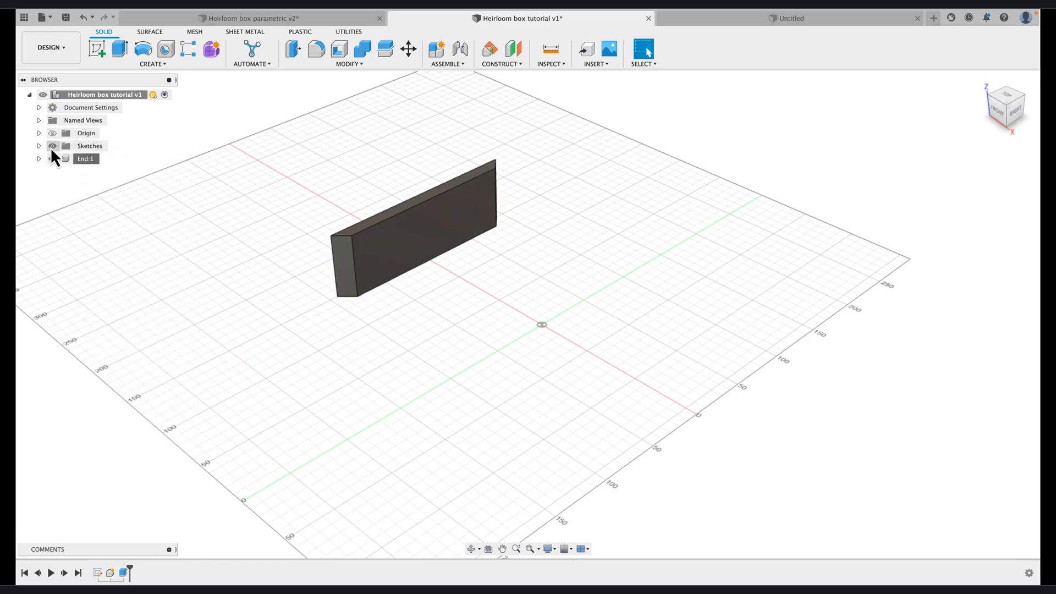
Show Sketch1 again and extrude the long side profile on the positive Y side by BoxDepth as a new component
left_click(39, 146)
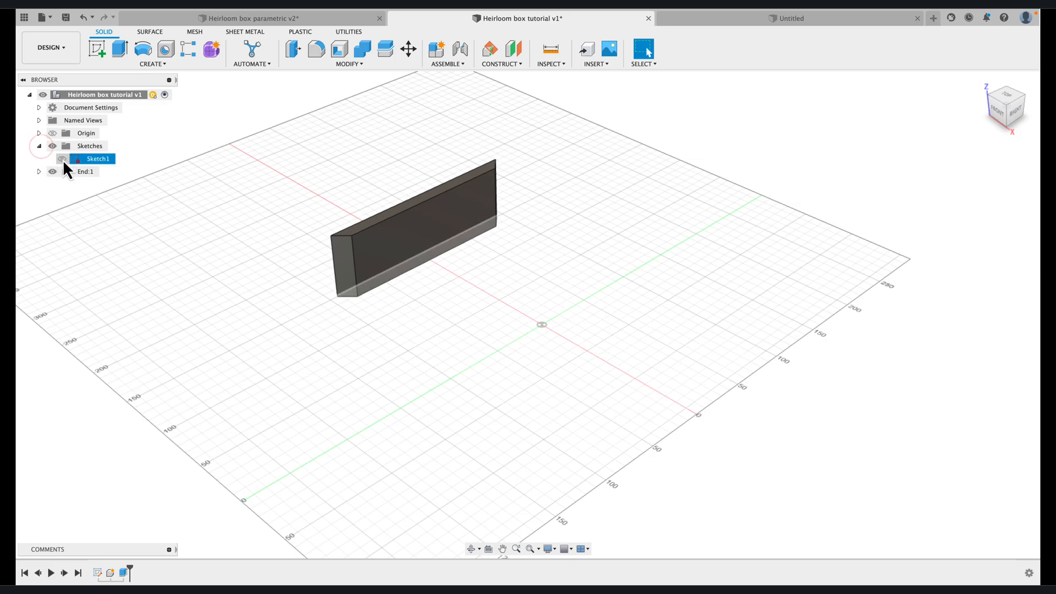
left_click(63, 158)
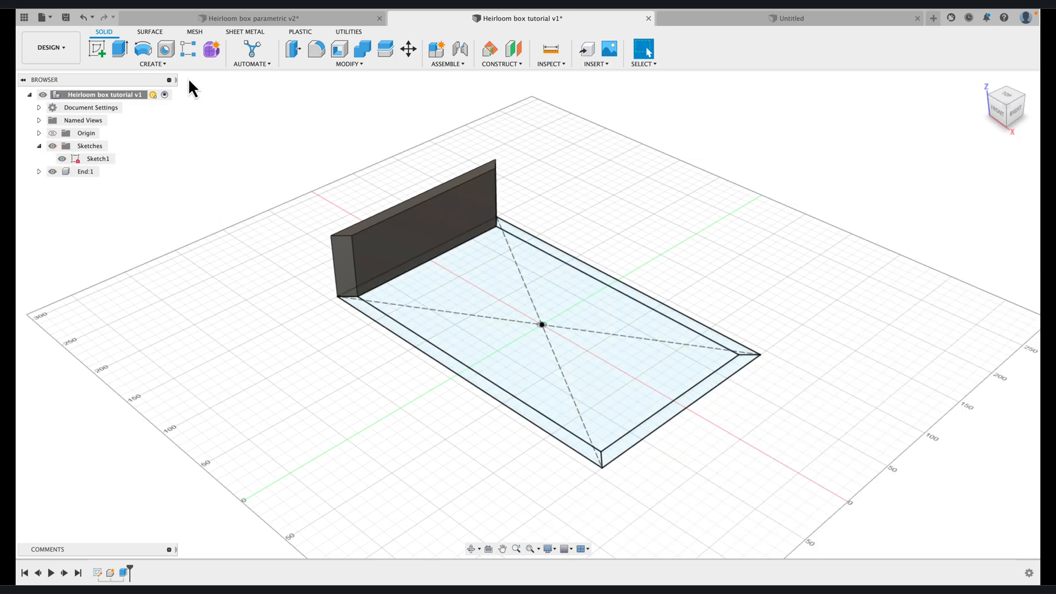
left_click(118, 49)
left_click(593, 272)
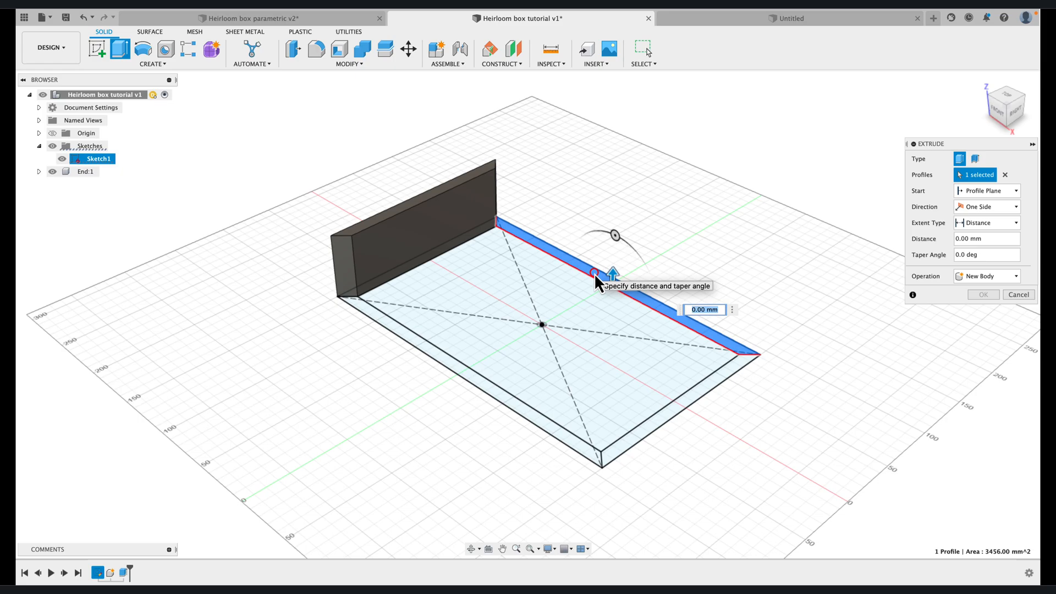
left_click_drag(612, 274, 619, 266)
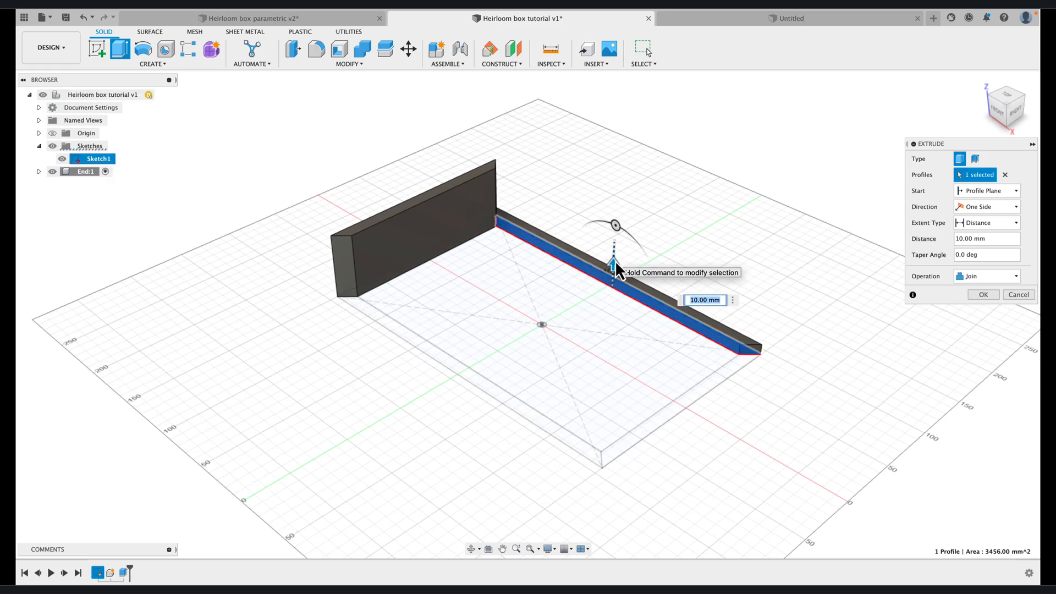
type("b")
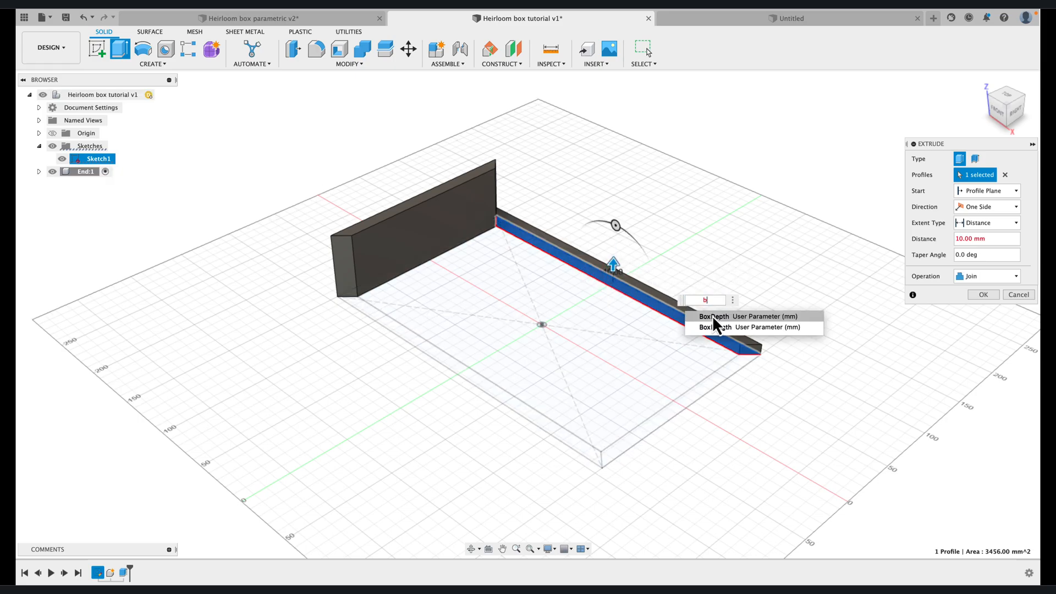
left_click(712, 316)
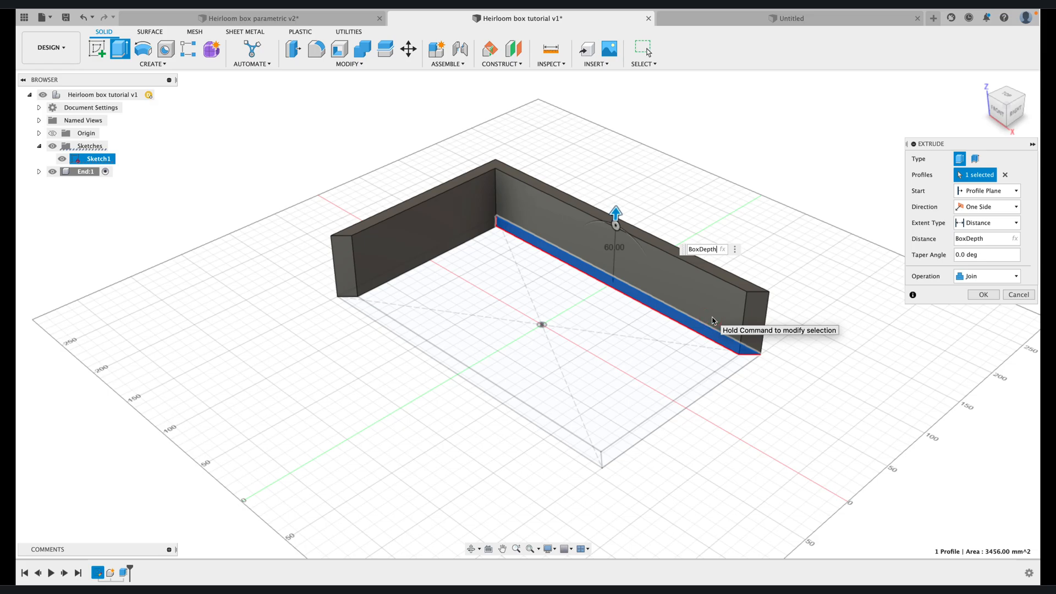
left_click(1015, 276)
left_click(998, 335)
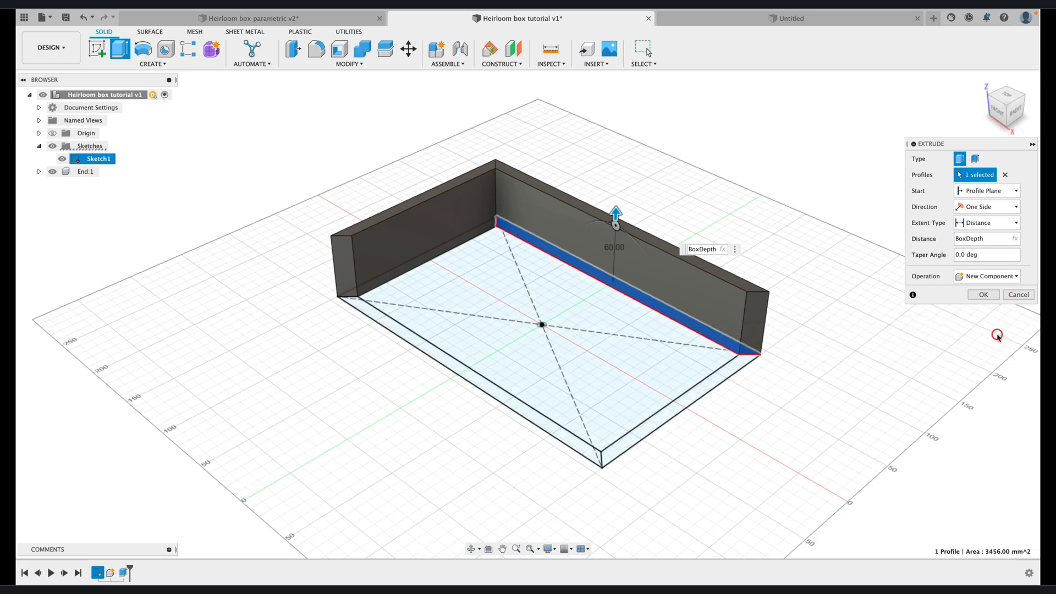
left_click(982, 295)
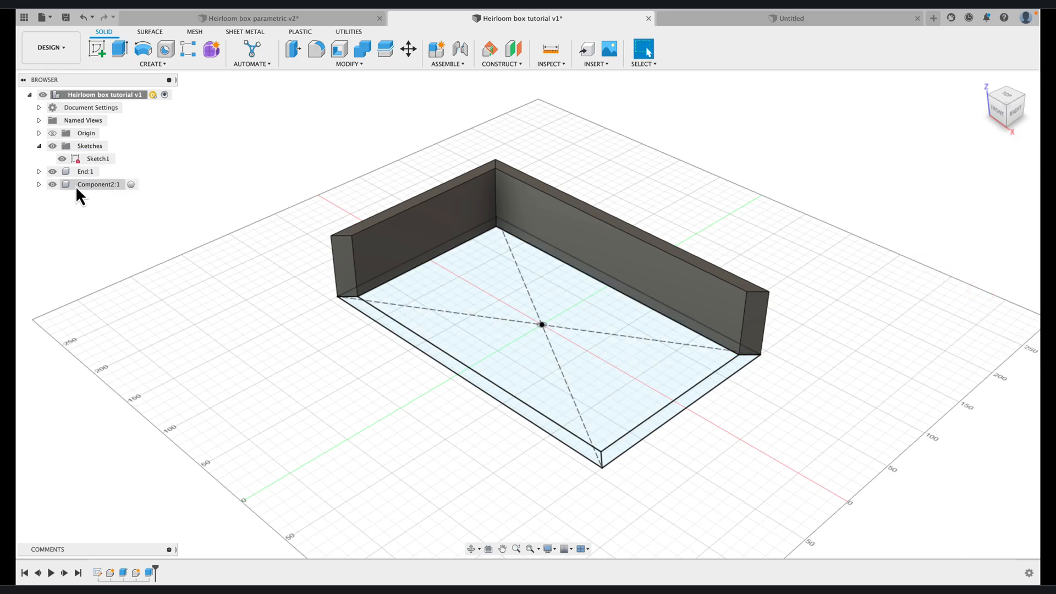
Rename the component of the extruded long wall as Side
left_click(80, 186)
right_click(81, 186)
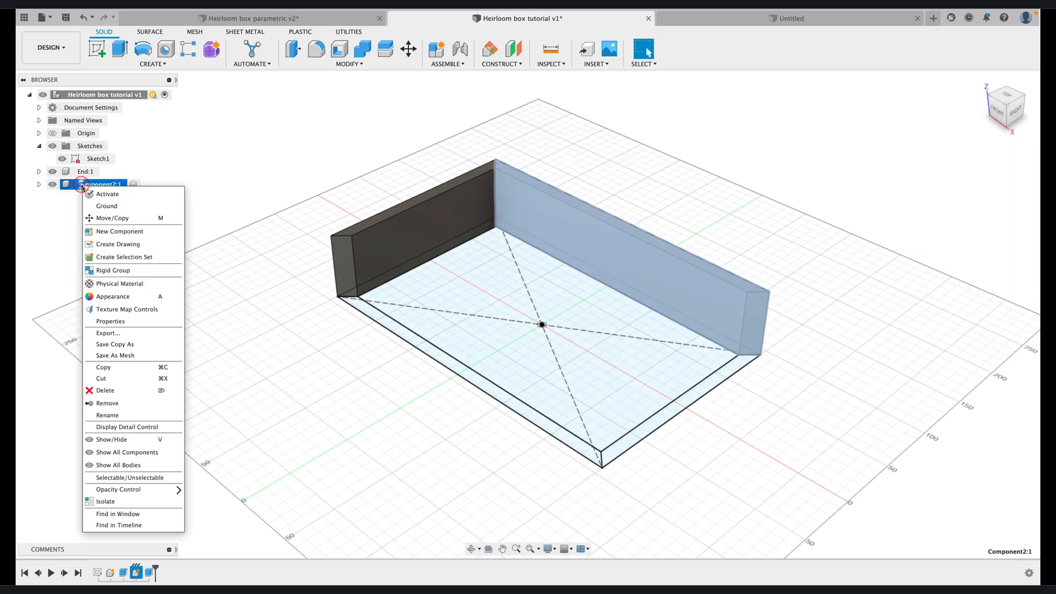
left_click(110, 415)
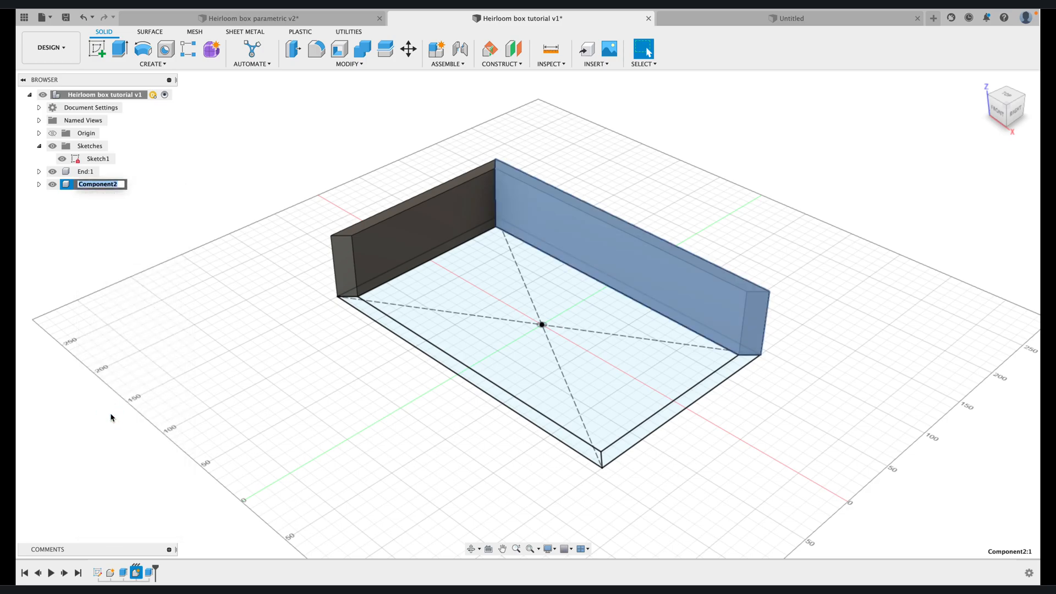
type("Side")
key("Return")
Extrude the long side profile on the negative Y side by BoxDepth as a new component
left_click(116, 50)
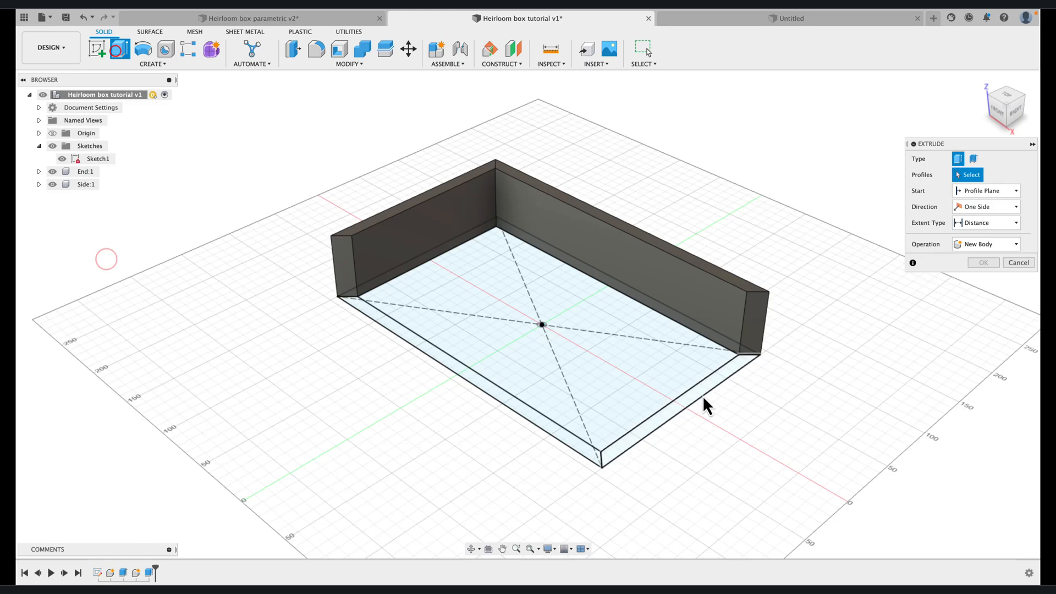
left_click(464, 378)
type("Box")
key("Return")
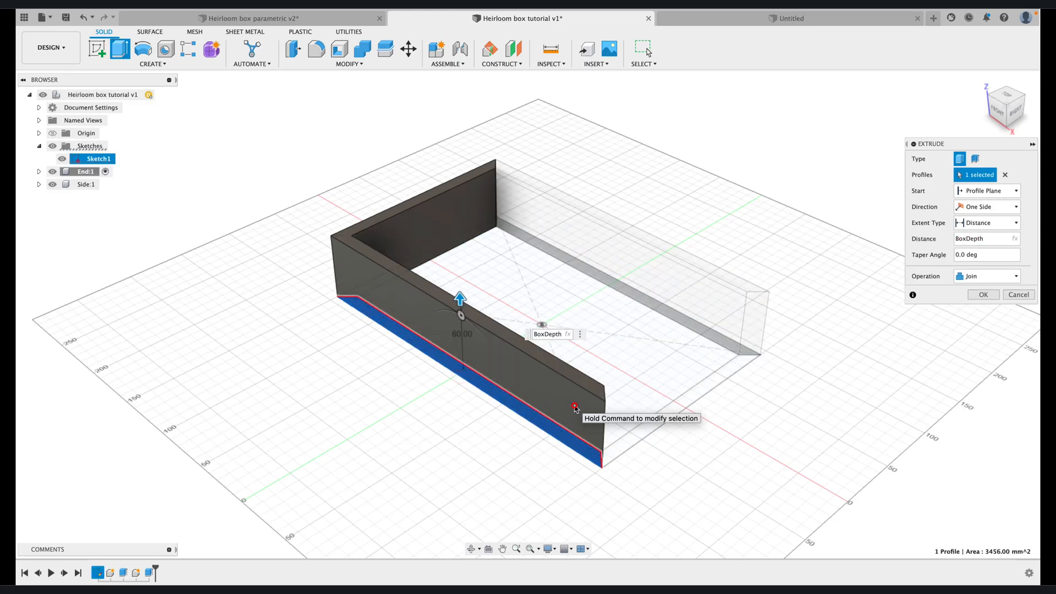
left_click(1016, 276)
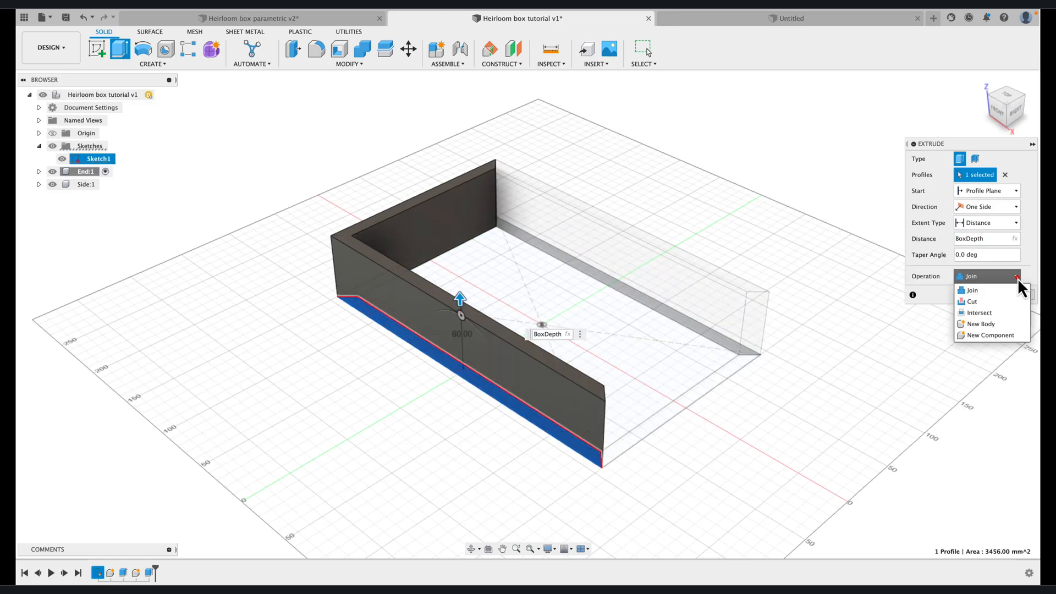
left_click(975, 335)
left_click(982, 295)
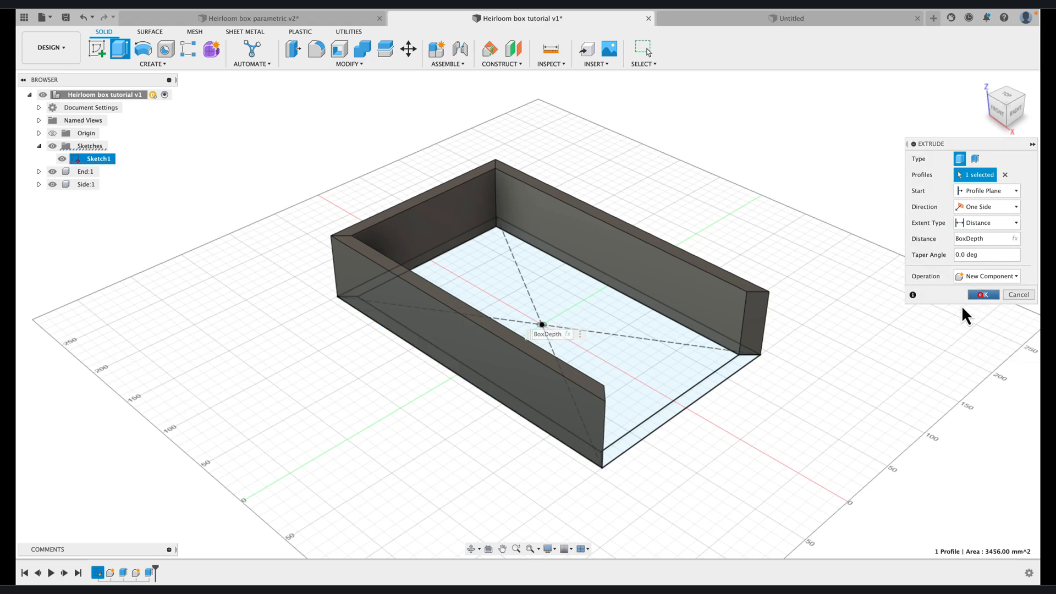
Rename the component of the long wall on the negative Y side as Side (1)
left_click(90, 198)
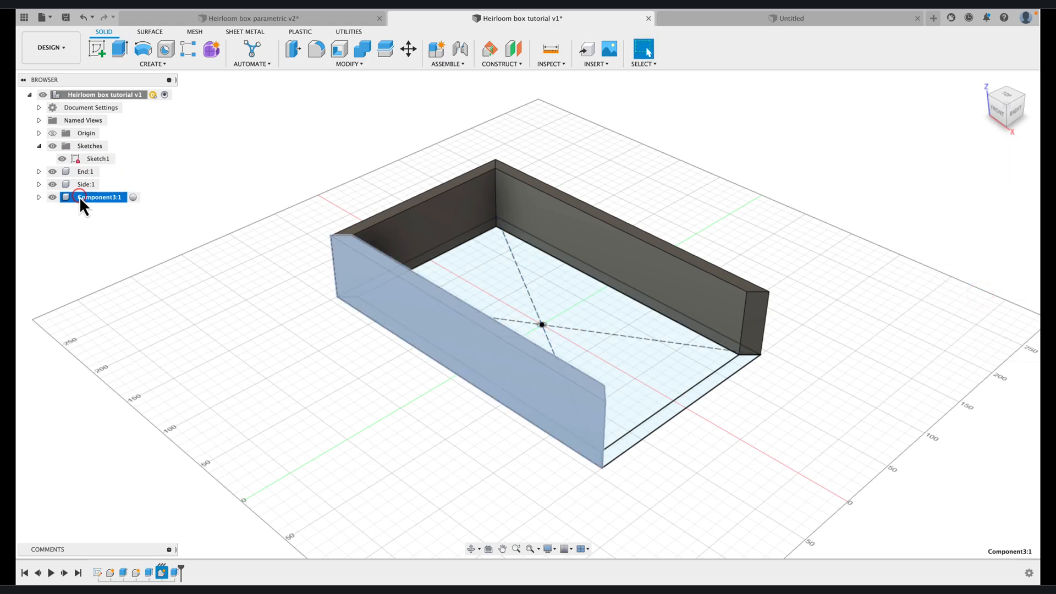
right_click(80, 198)
left_click(105, 426)
type("Side")
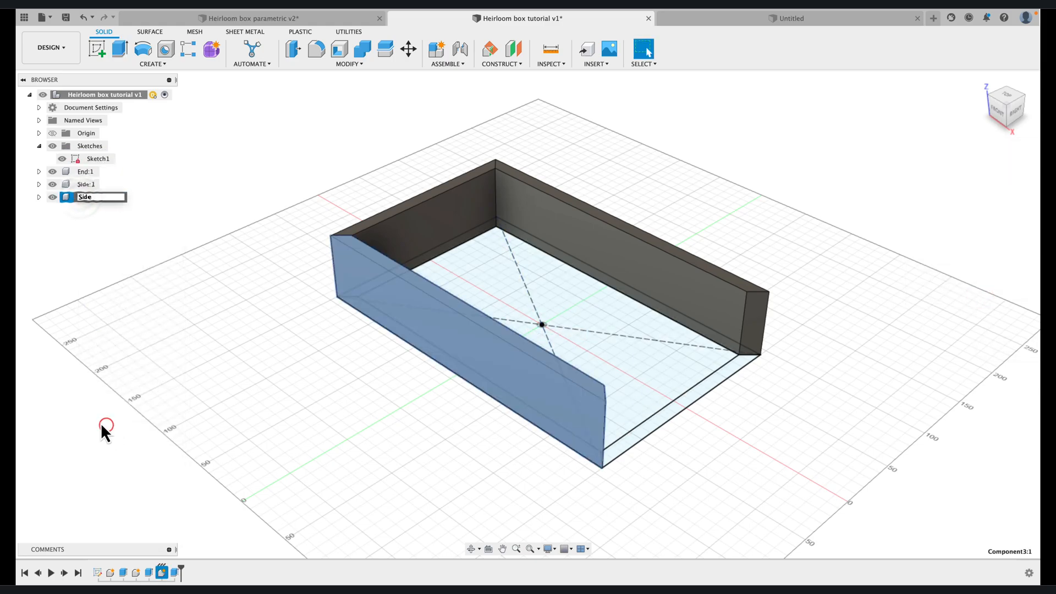
left_click(132, 300)
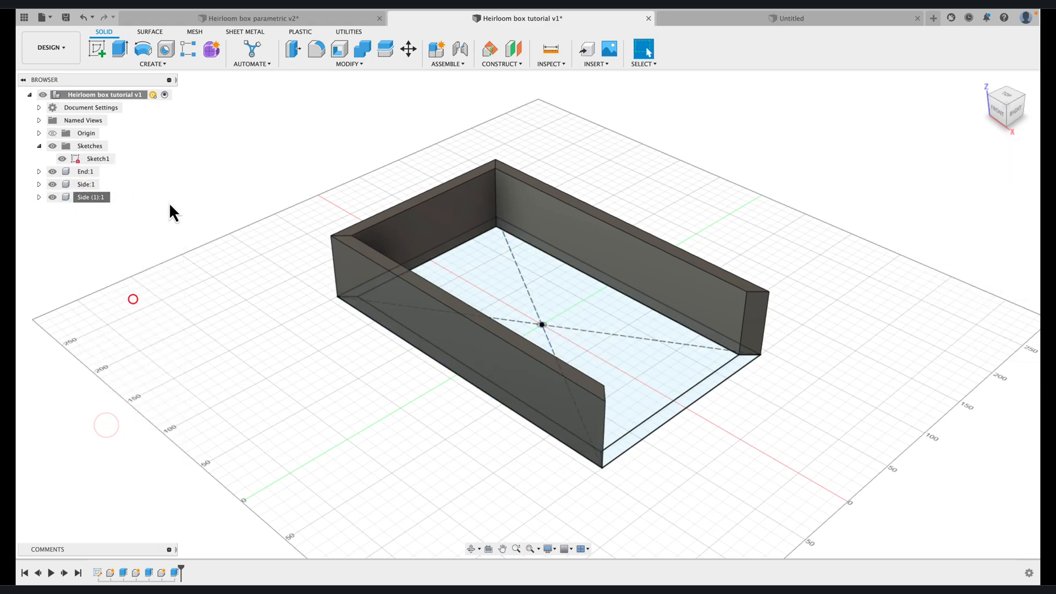
Extrude the remaining short end profile on the positive X side by BoxDepth as a new component
left_click(120, 50)
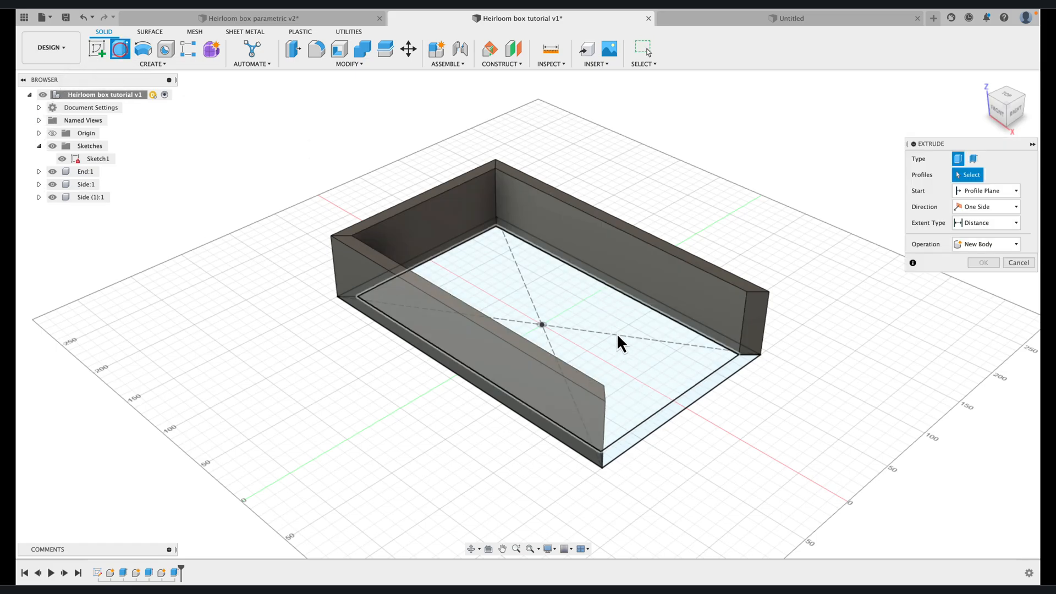
left_click(699, 390)
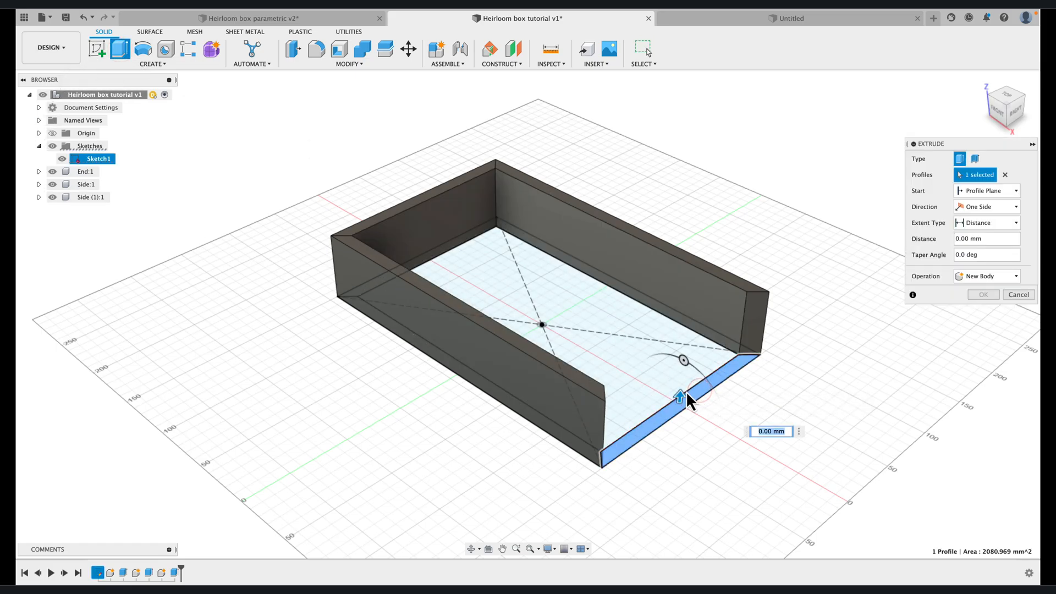
type("b")
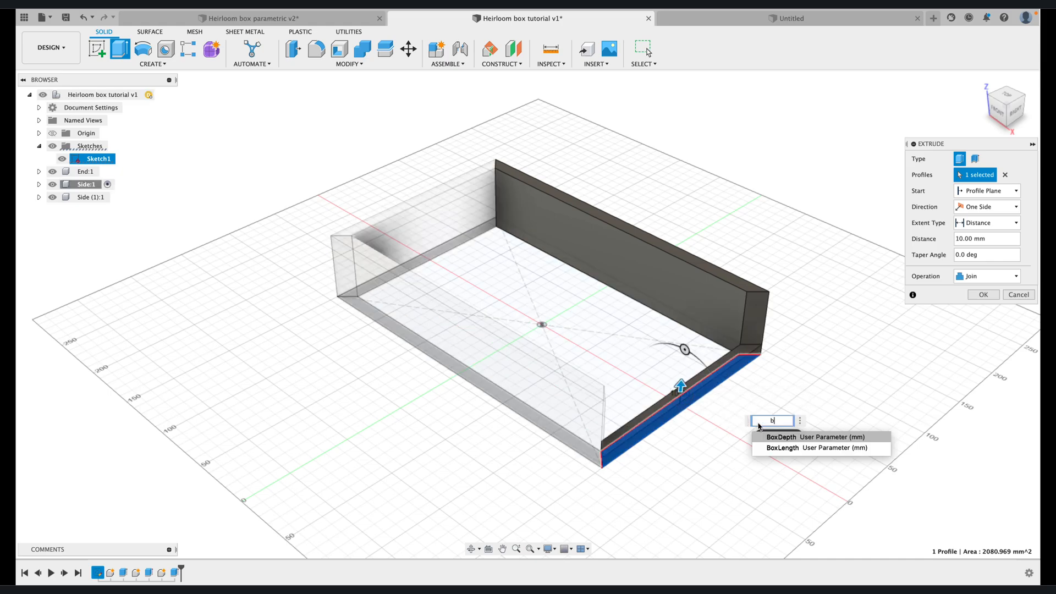
left_click(773, 437)
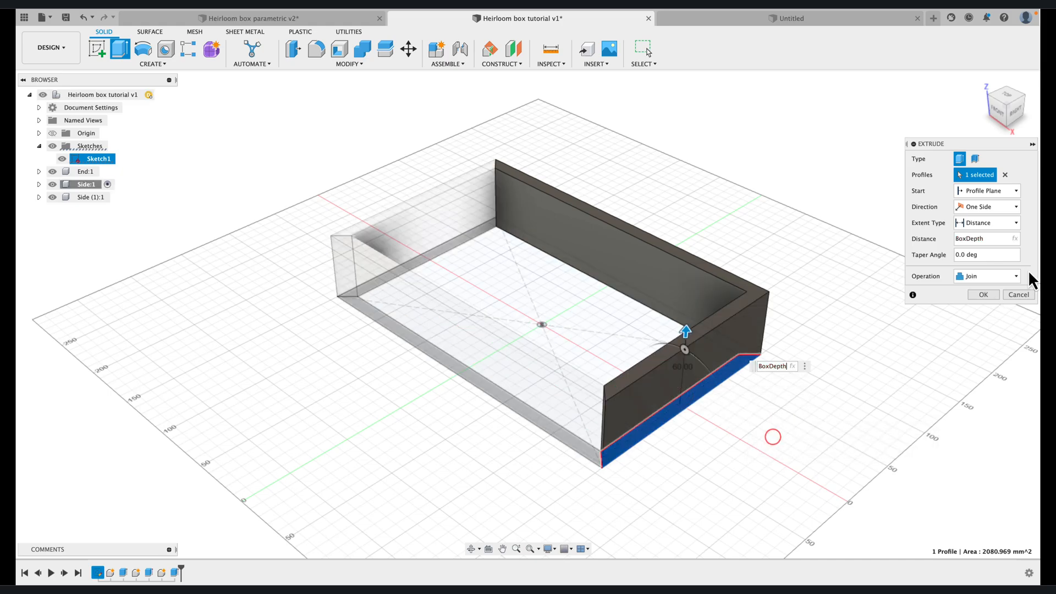
left_click(1014, 276)
left_click(991, 333)
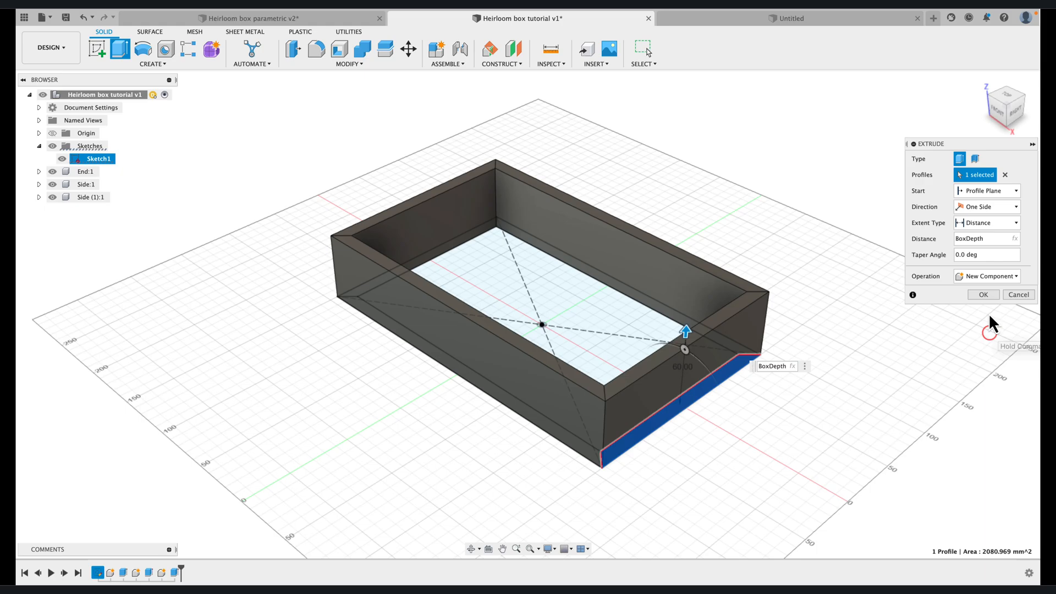
left_click(979, 295)
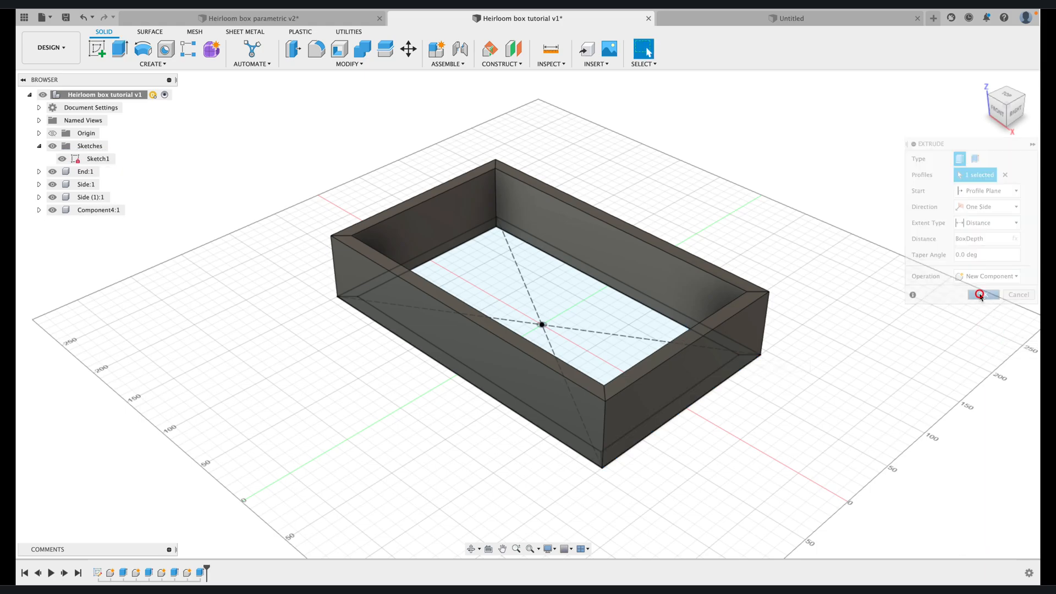
Rename the component of the short wall on the positive X side as End (1)
left_click(92, 212)
right_click(93, 214)
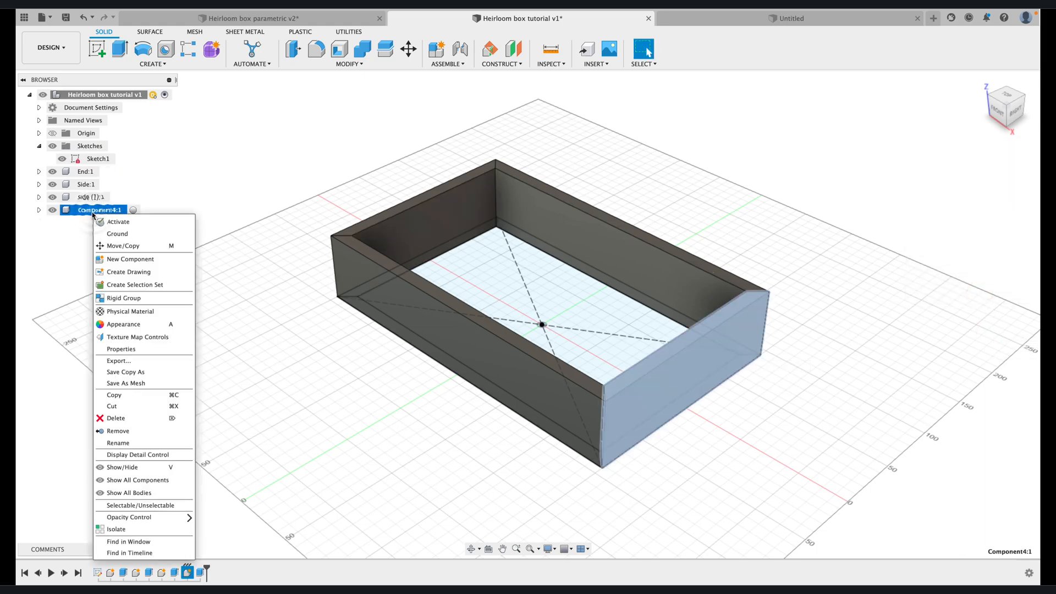
left_click(113, 443)
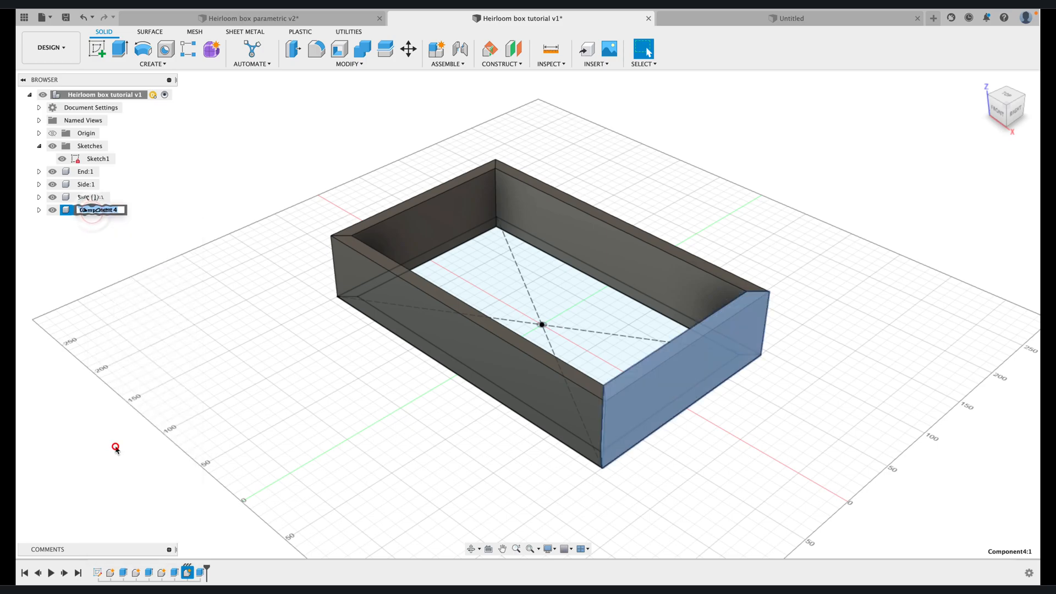
type("End (1)")
left_click(156, 340)
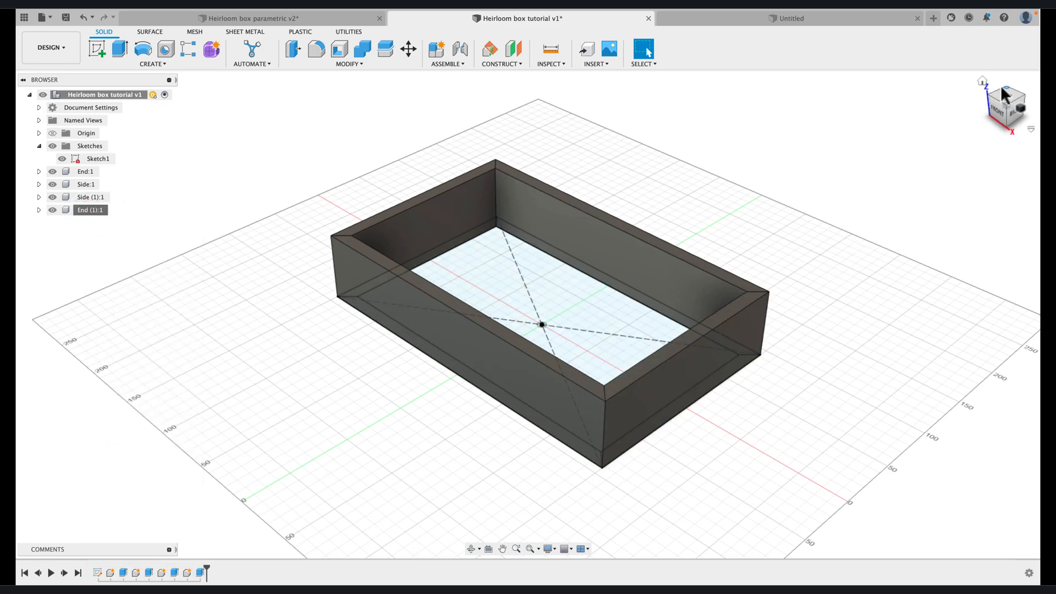
left_click(1021, 95)
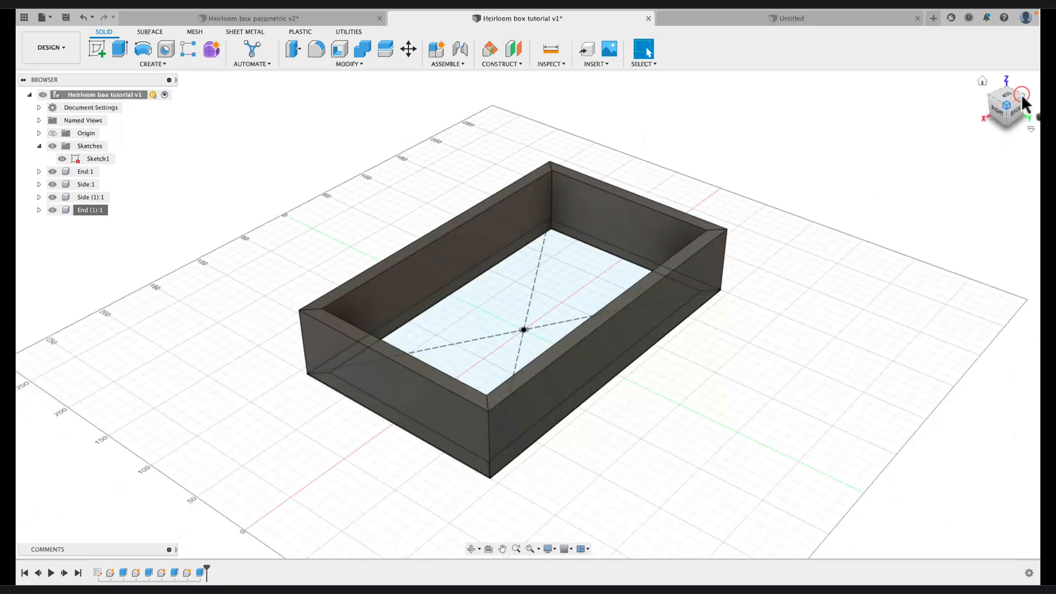
left_click(982, 81)
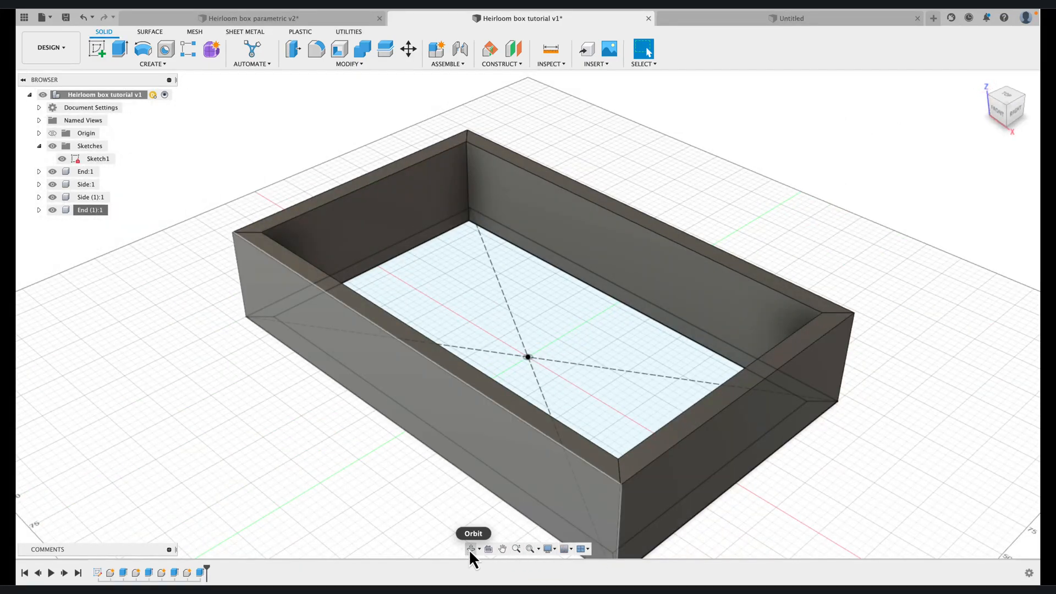
left_click(470, 549)
mouse_move(429, 463)
left_mouse_down()
mouse_move(434, 434)
mouse_move(415, 408)
mouse_move(401, 424)
mouse_move(419, 436)
mouse_move(424, 416)
mouse_move(436, 454)
mouse_move(426, 460)
left_mouse_up()
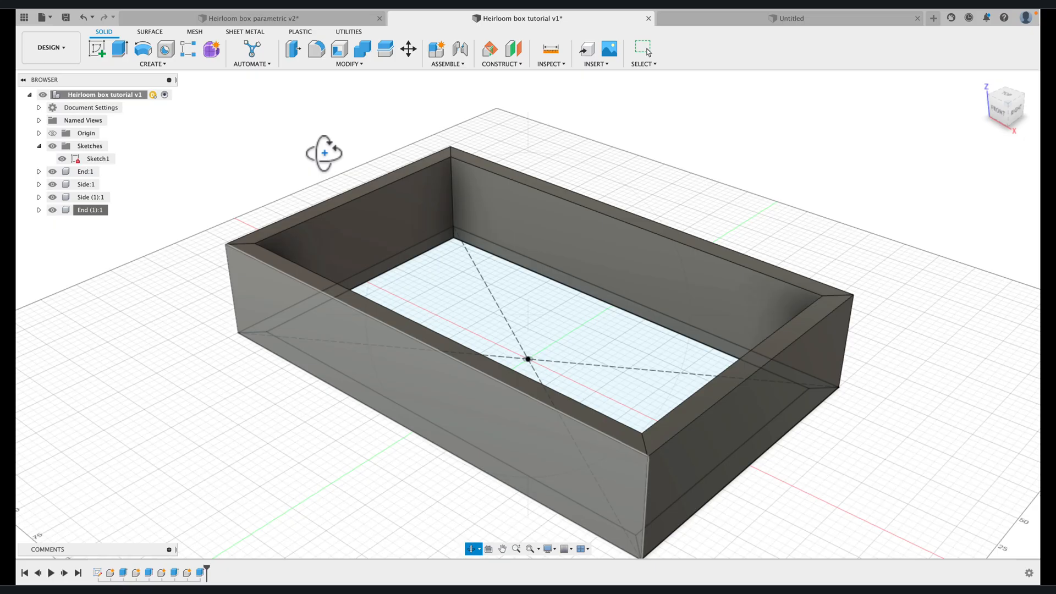